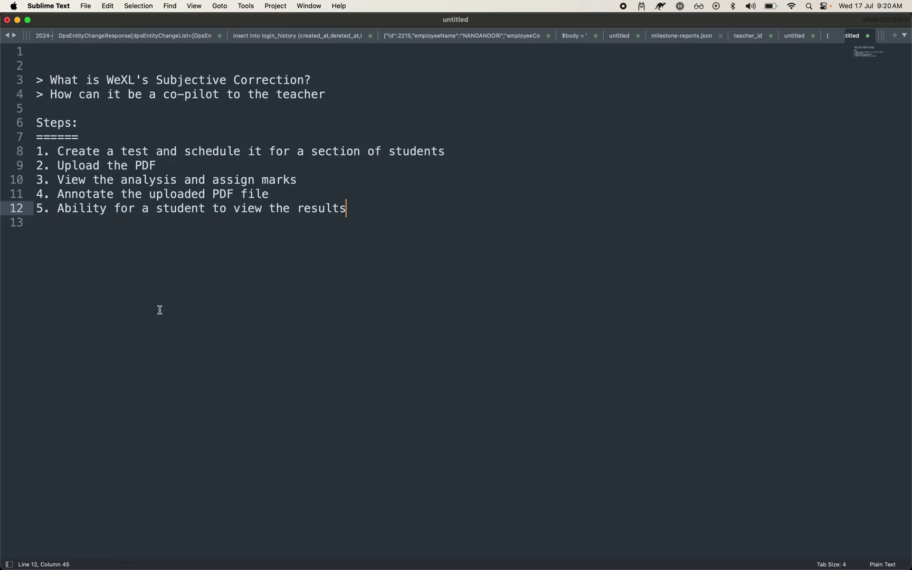
Switch to Chrome and open the teacher's test repository in the WeXL console
key(super+Tab)
key(super+Tab)
key(super+Tab)
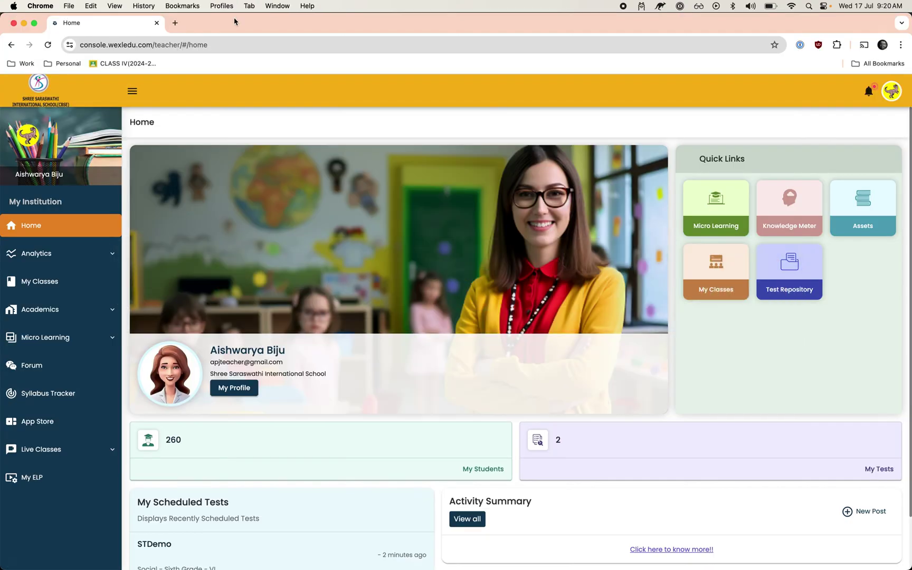
click(87, 311)
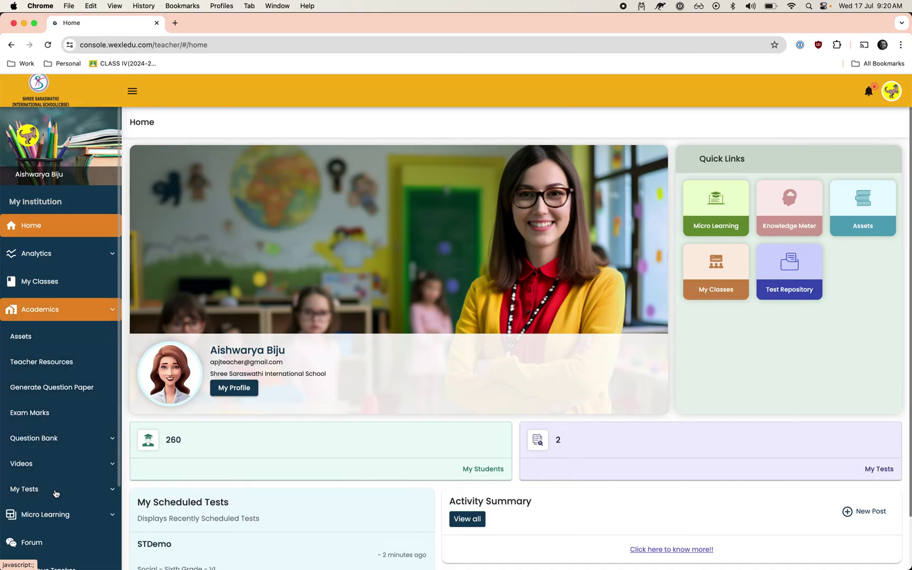
click(89, 489)
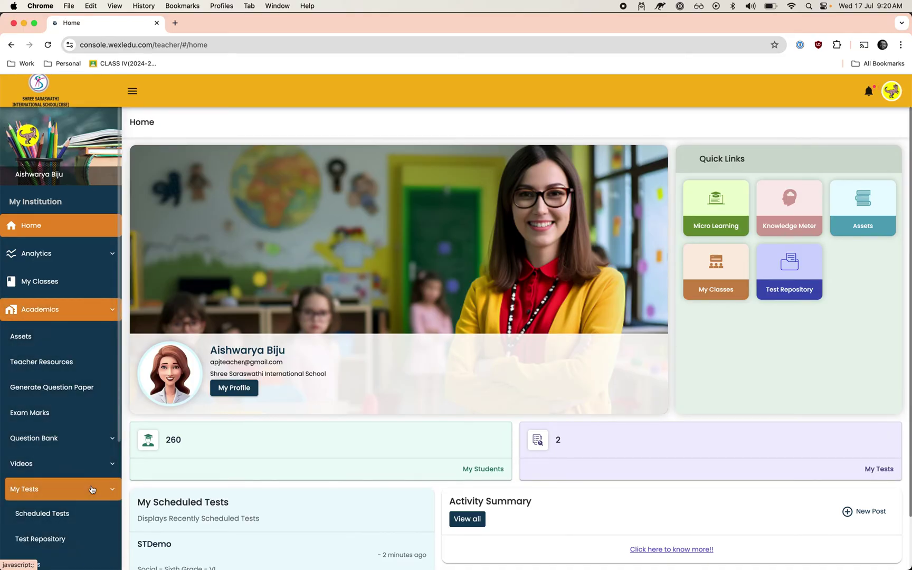
click(79, 543)
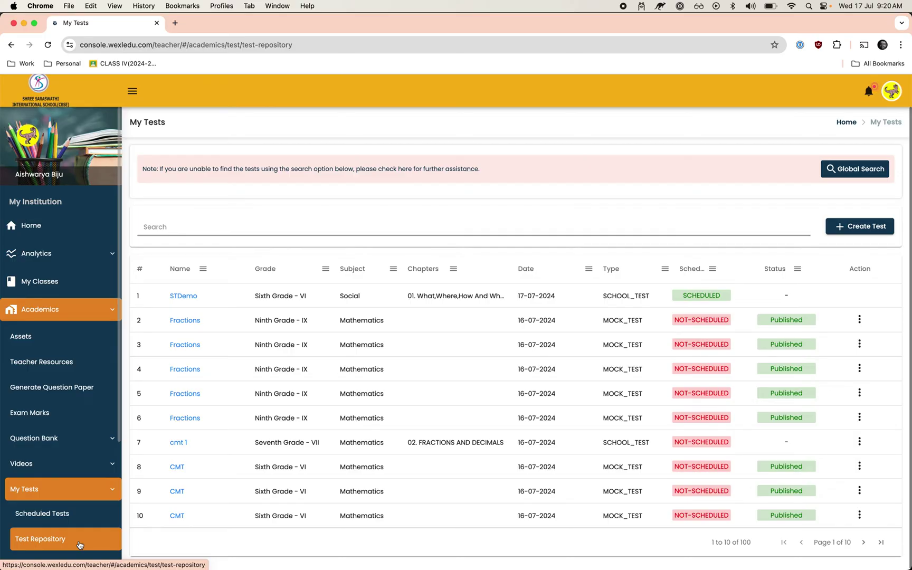
Start a new test and name it "Subjective Demo Social"
click(858, 227)
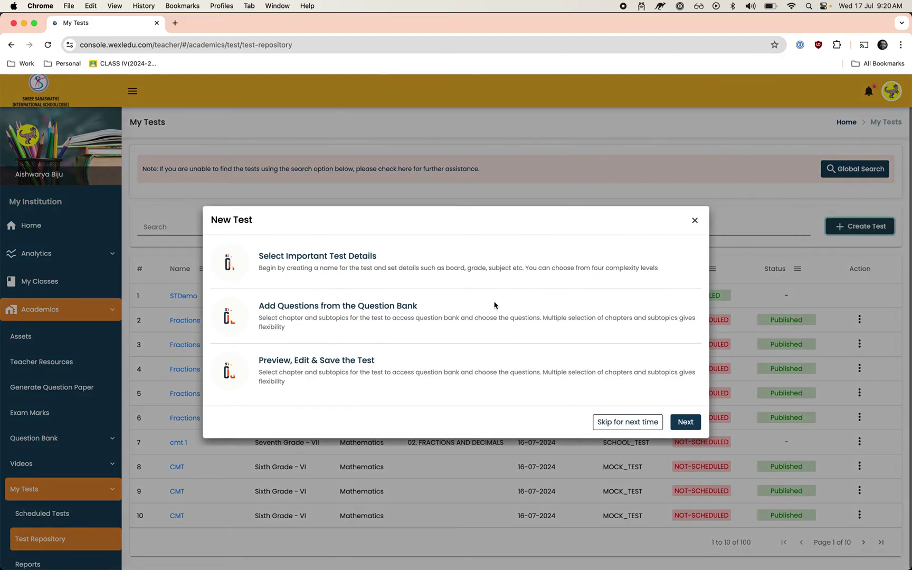
click(686, 421)
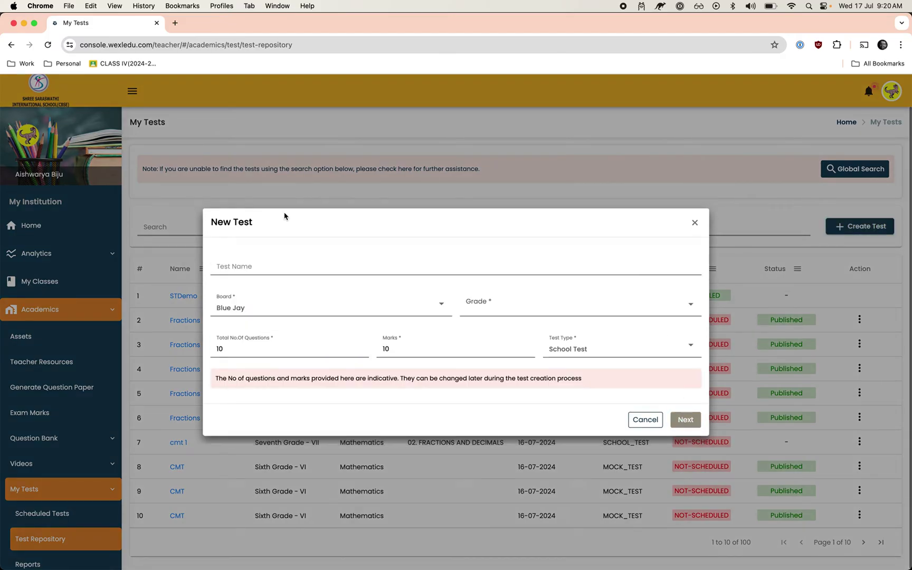
click(270, 268)
text(Su)
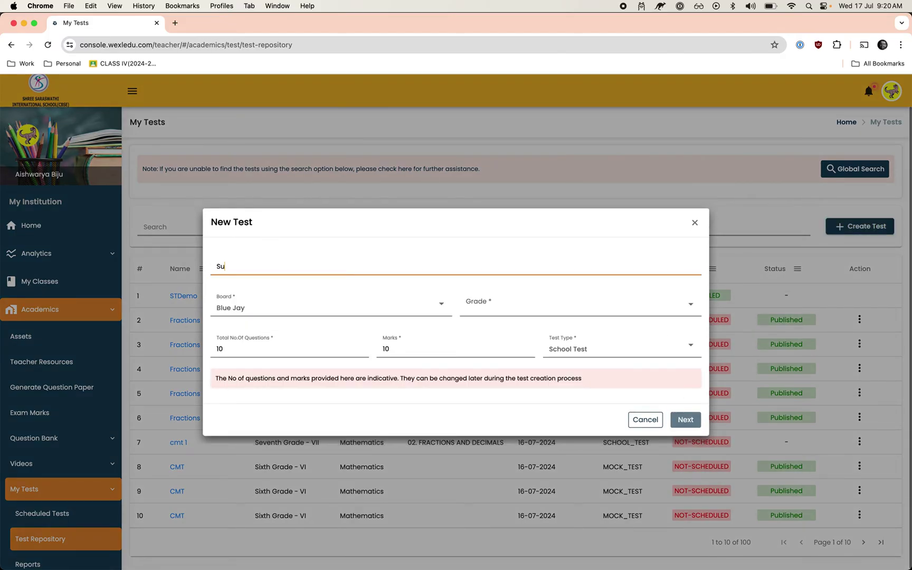
text(bjecitve)
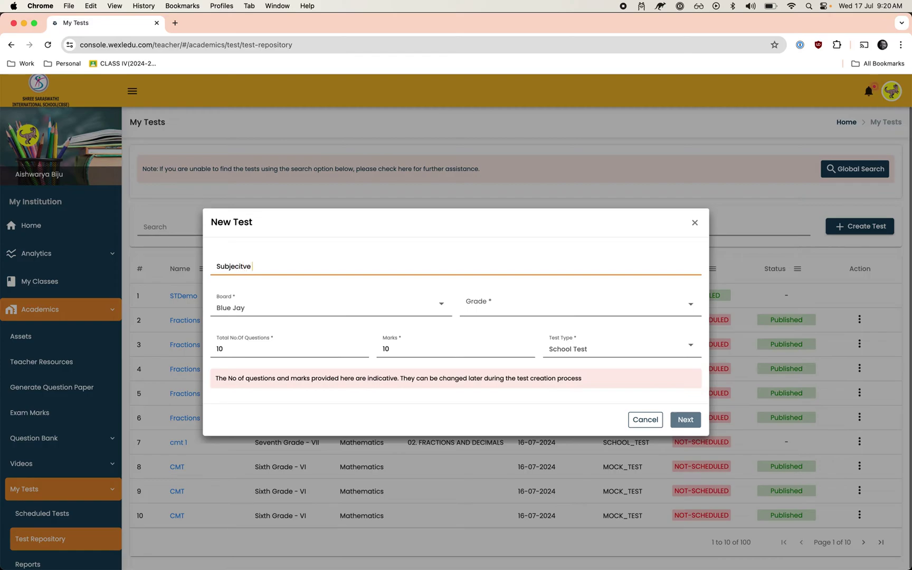
key(BackSpace)
key(BackSpace)
key(BackSpace)
key(BackSpace)
key(BackSpace)
text(jective Demo Soc)
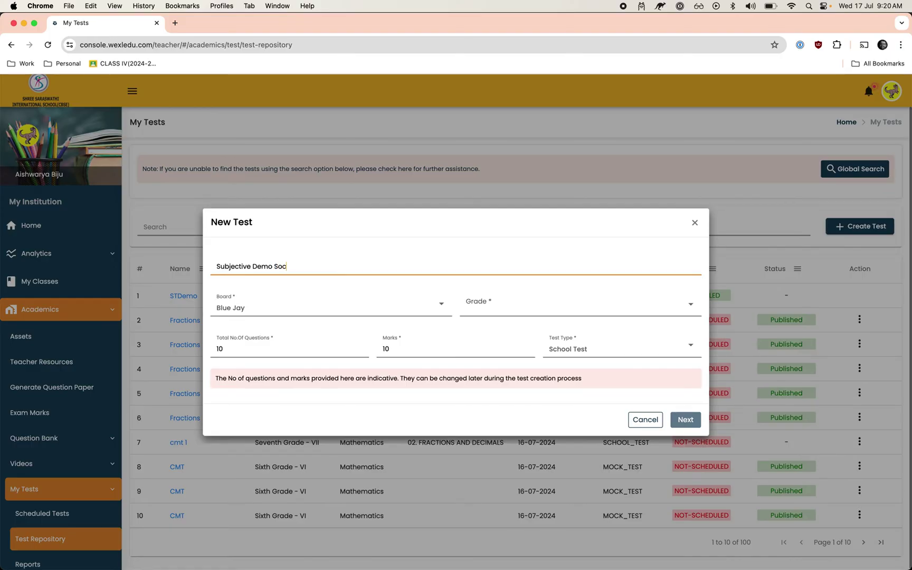
text(ial)
Set the new test's board to CBSE and grade to Sixth Grade - VI, and continue to question selection
click(261, 311)
scroll(280, 393, down, 1)
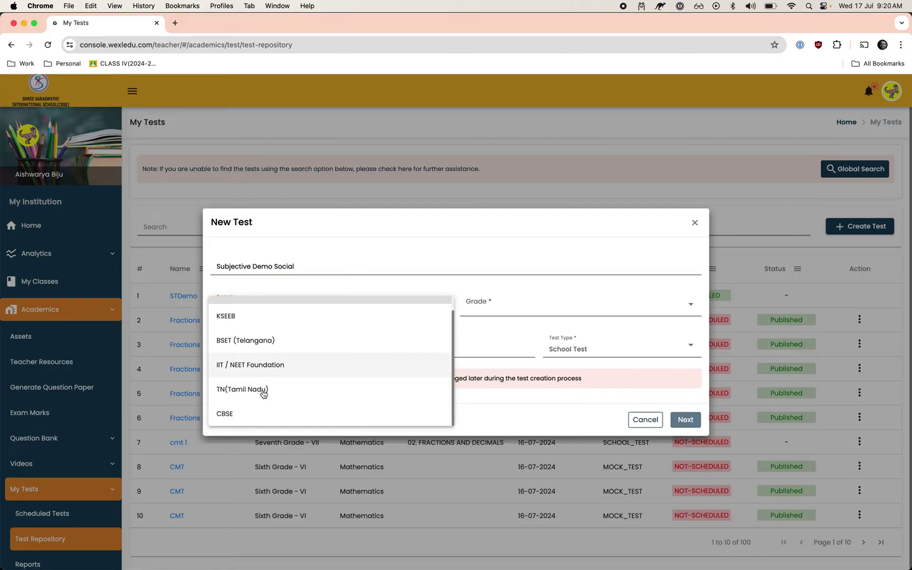
click(252, 420)
click(527, 310)
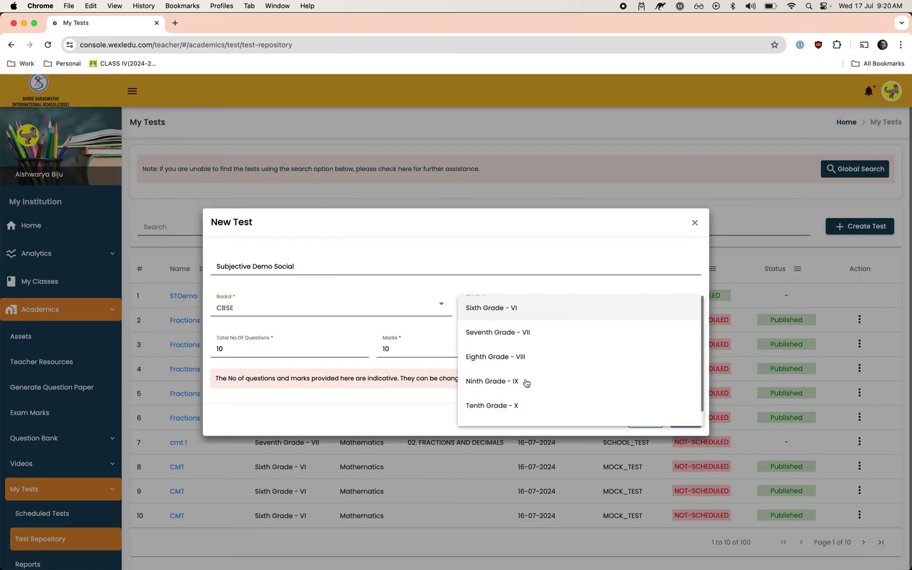
click(533, 322)
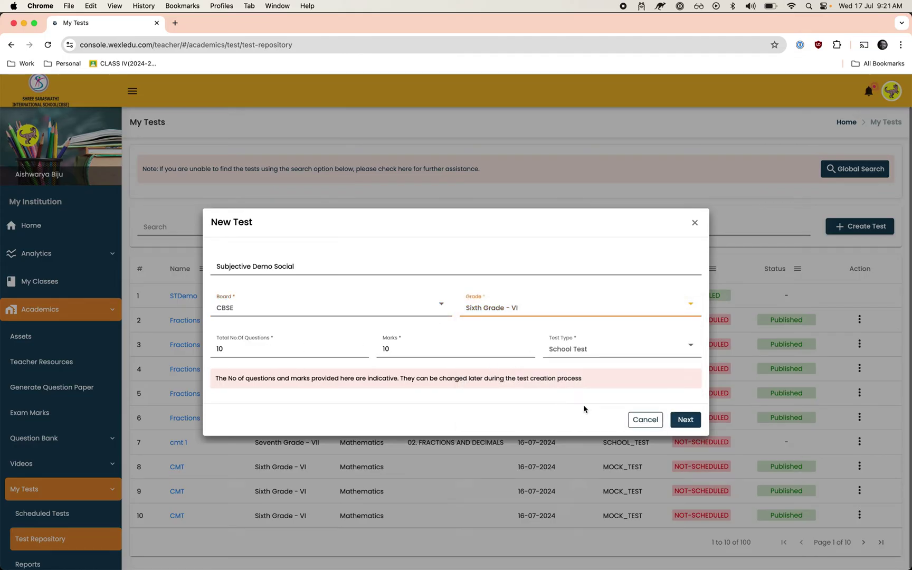
click(693, 421)
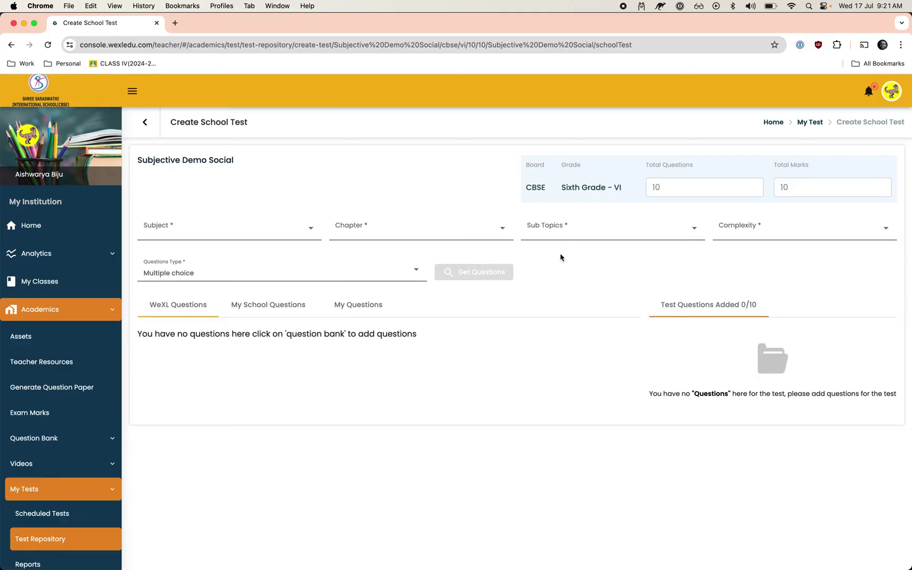
Set the question subject to Social and the chapter to "01. What,Where,How And When?"
click(247, 230)
scroll(255, 328, down, 2)
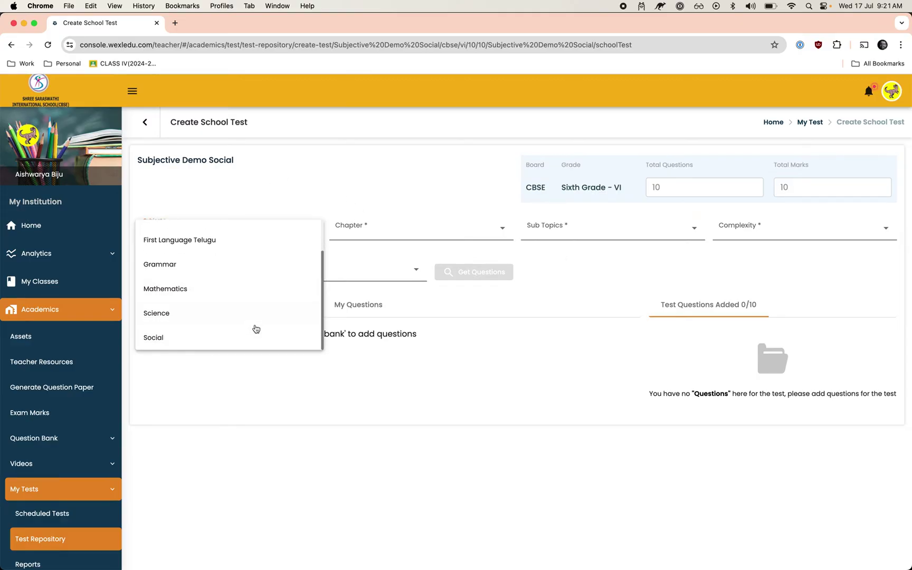
click(247, 336)
click(423, 230)
click(422, 231)
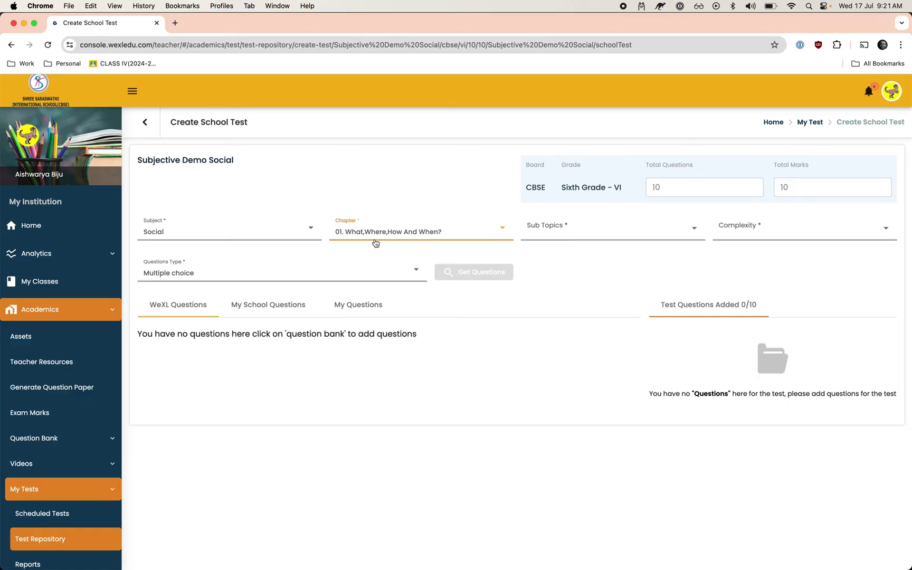
Include all sub topics and all complexity levels, and retrieve the matching multiple choice questions
click(535, 235)
click(518, 231)
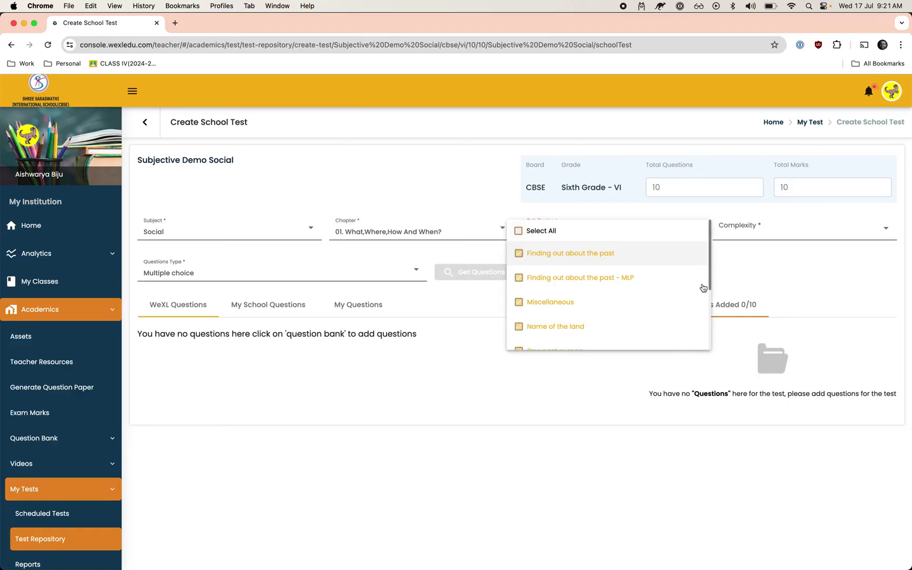
click(723, 261)
click(739, 228)
click(711, 230)
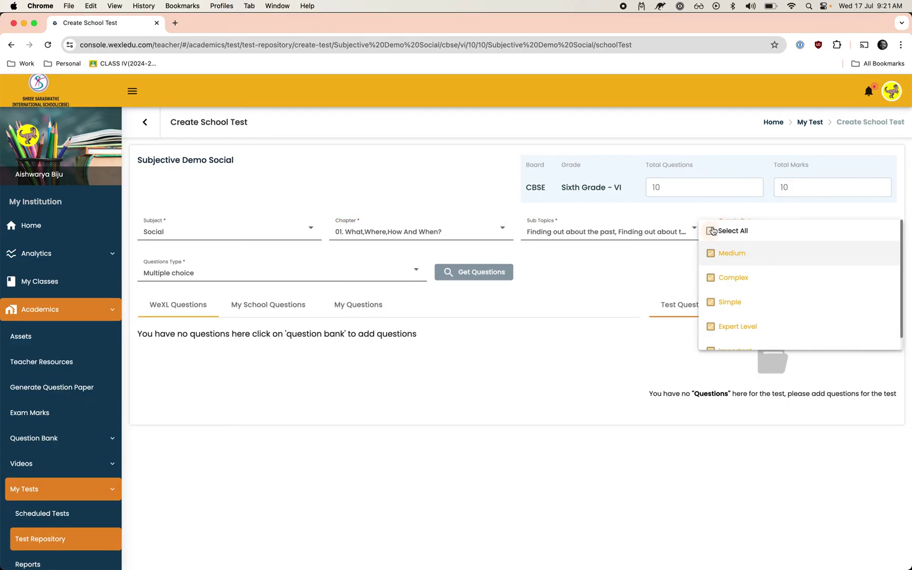
click(549, 270)
click(471, 272)
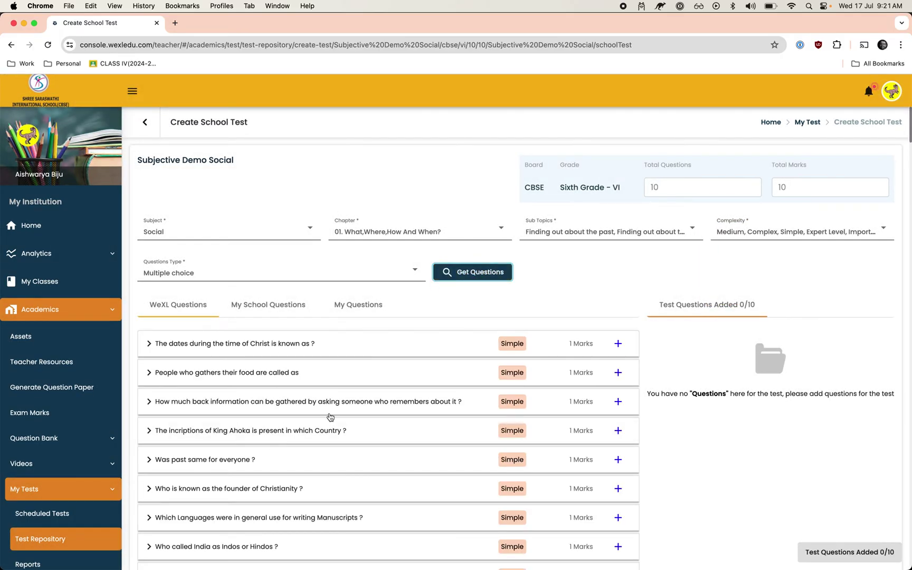
Add the first five multiple choice questions from the WeXL question list to the test
click(618, 344)
click(618, 373)
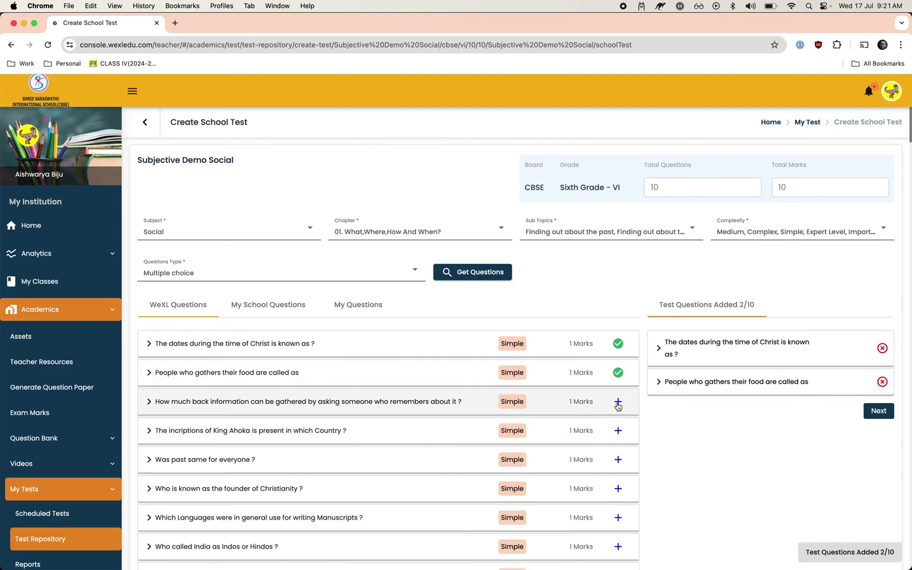
click(617, 402)
click(618, 431)
click(618, 460)
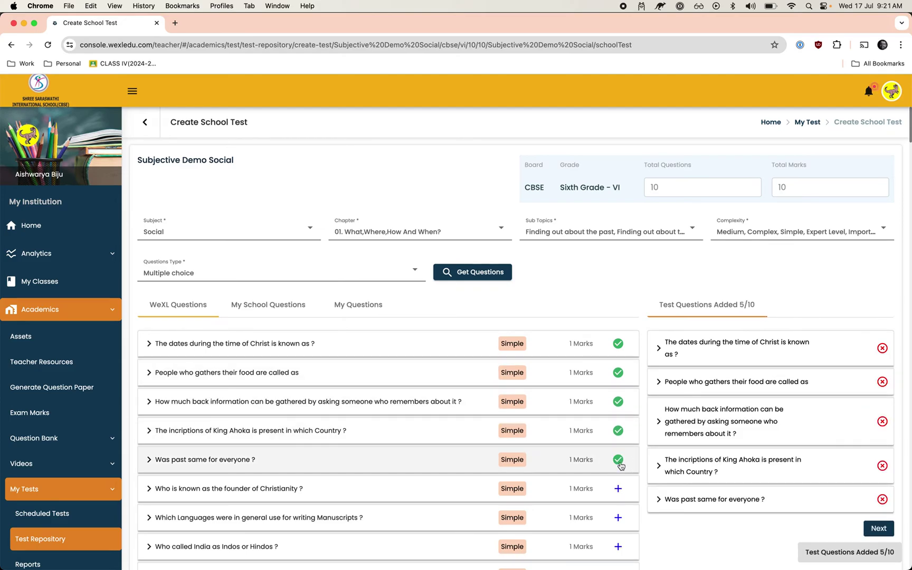
Retrieve questions of the Subjective type and add the first five to the test
click(275, 273)
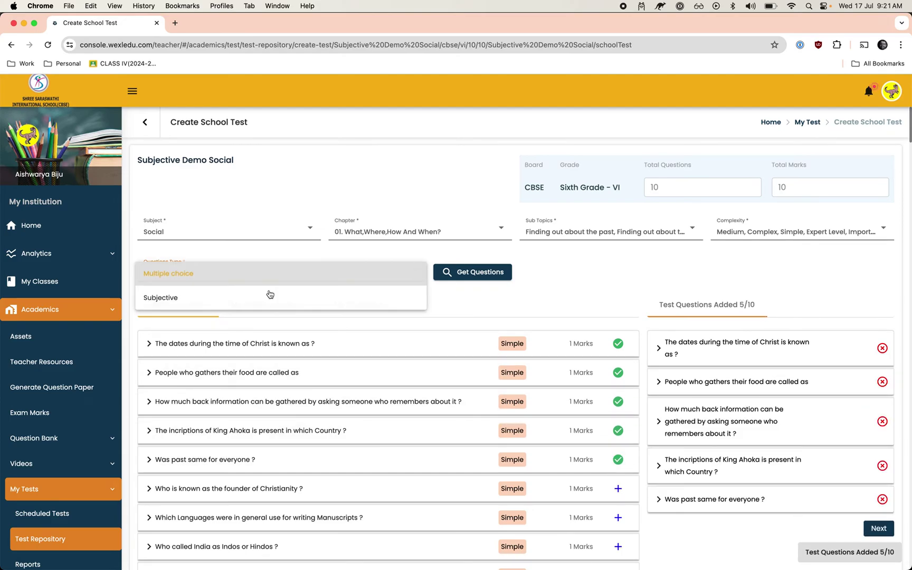
click(269, 303)
click(491, 269)
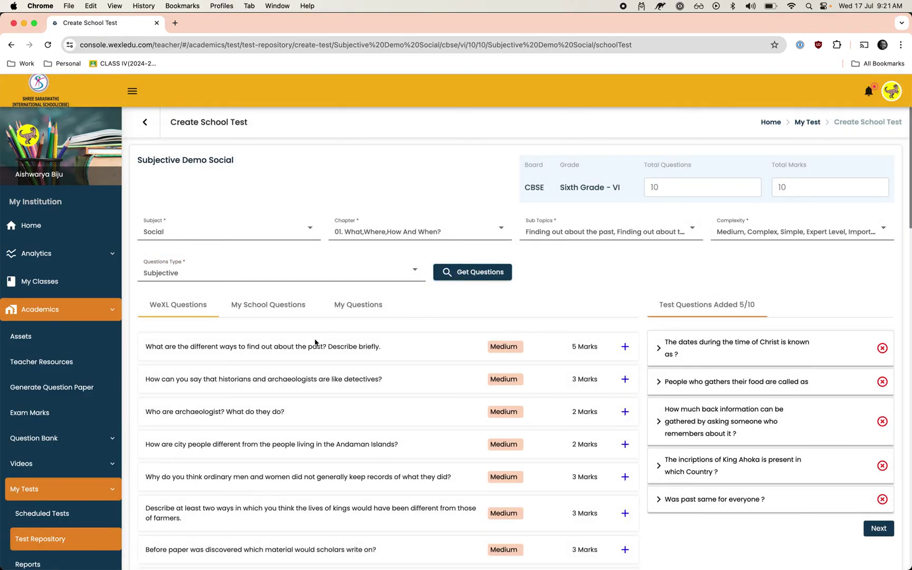
click(624, 347)
click(625, 379)
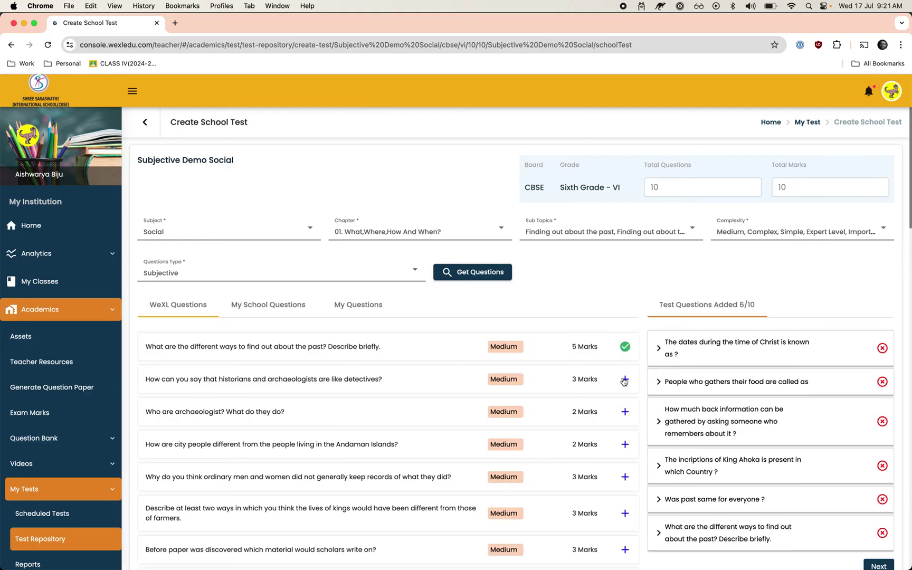
click(625, 412)
click(625, 444)
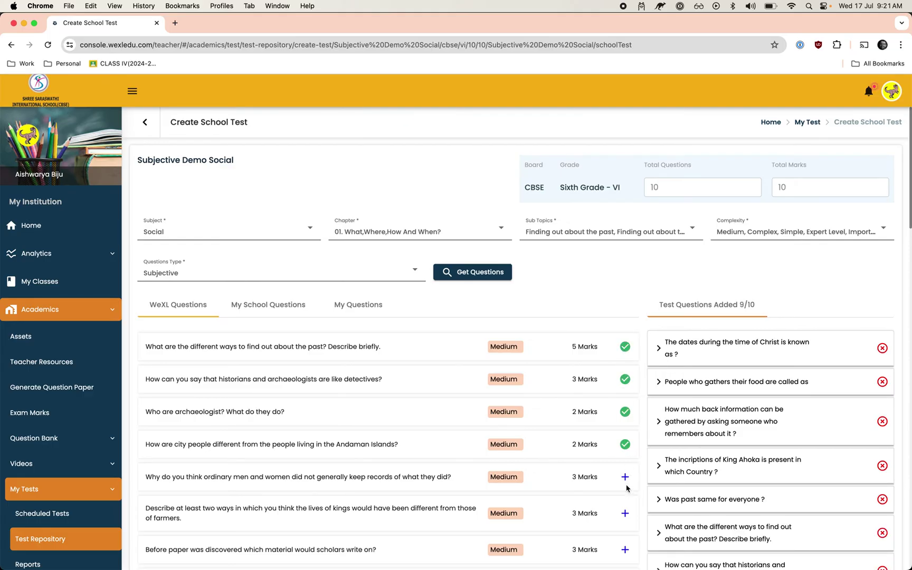
click(625, 477)
Create the test from the ten selected questions and return to the test list
scroll(703, 494, down, 5)
click(880, 509)
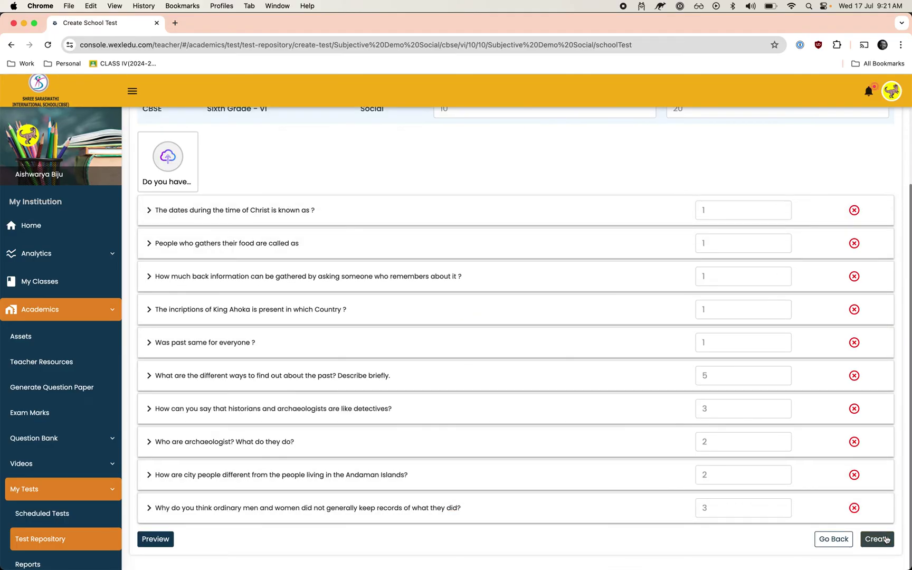
click(886, 539)
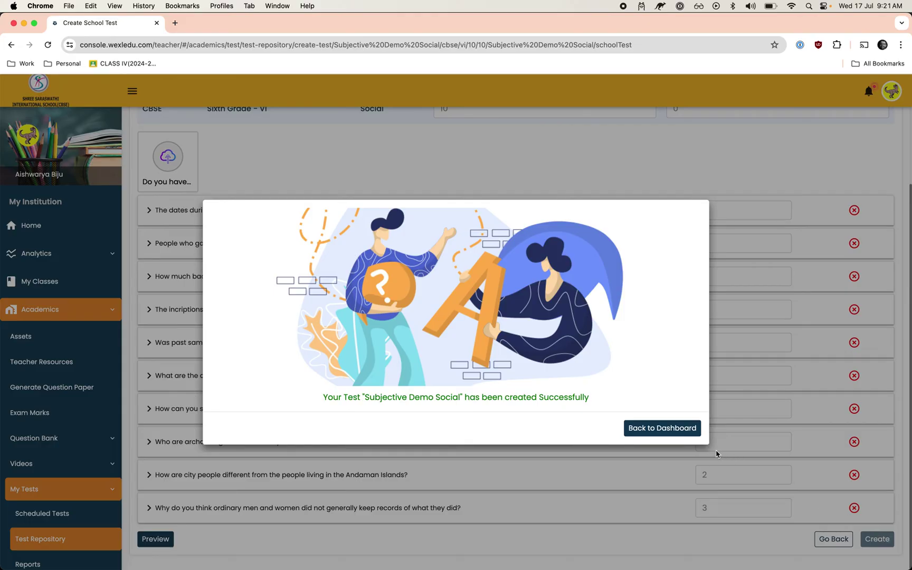
click(683, 436)
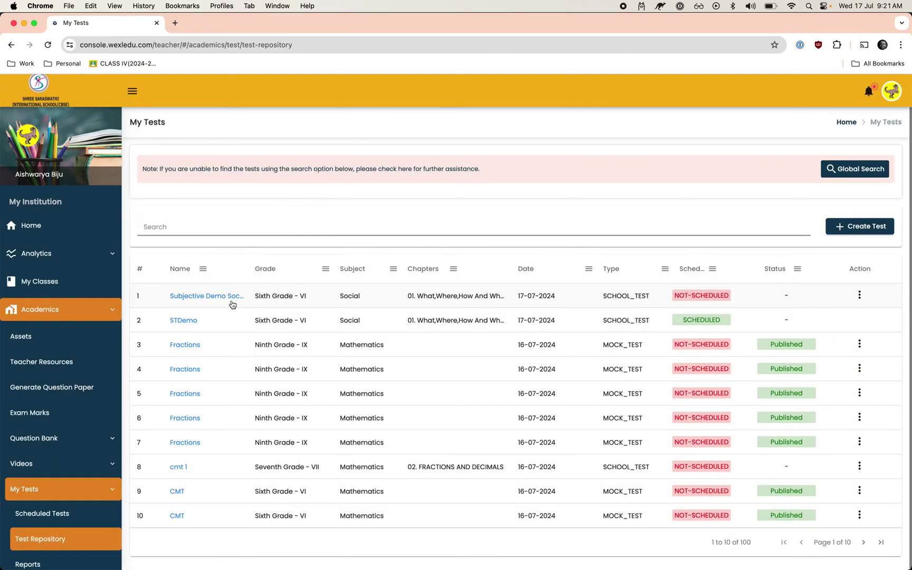
Open the Subjective Demo Social test, view its printable question paper, and close the print preview without printing
click(206, 298)
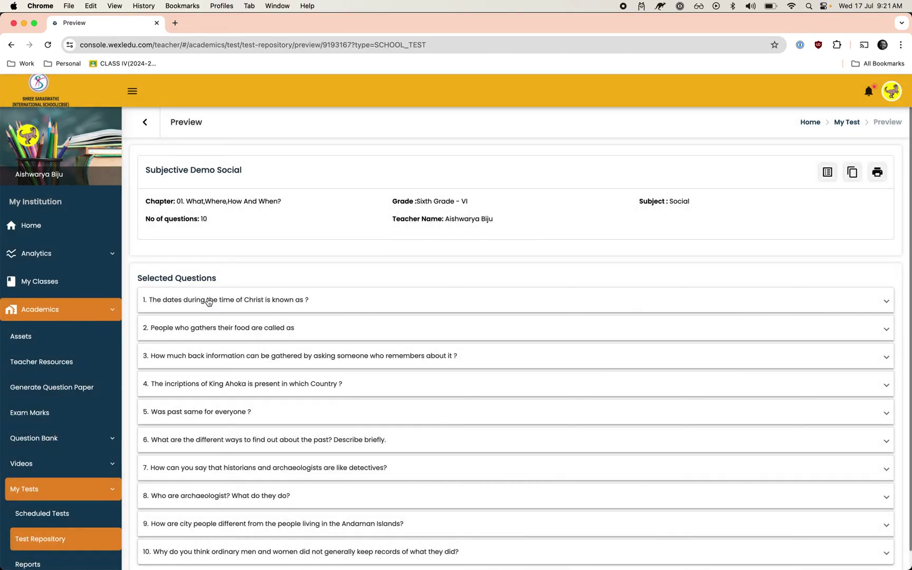
click(877, 172)
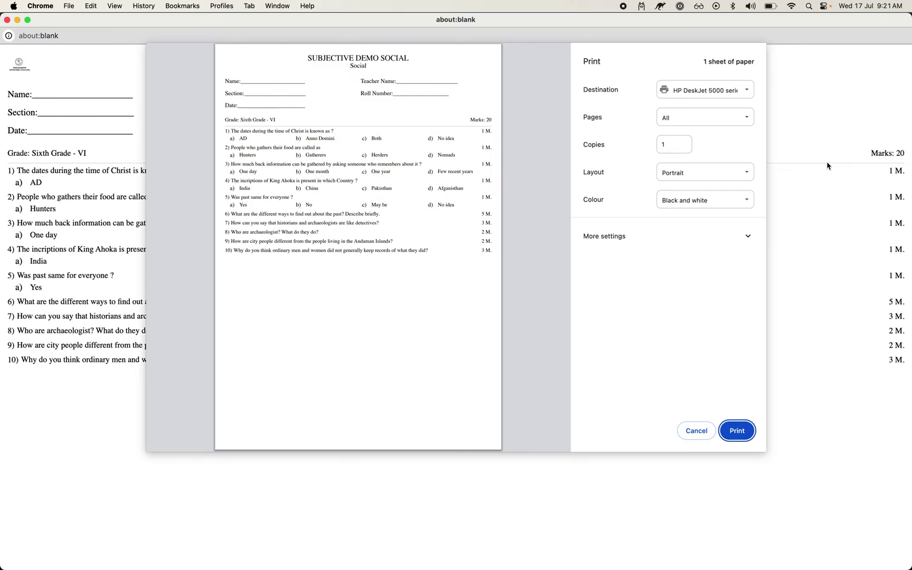
click(710, 432)
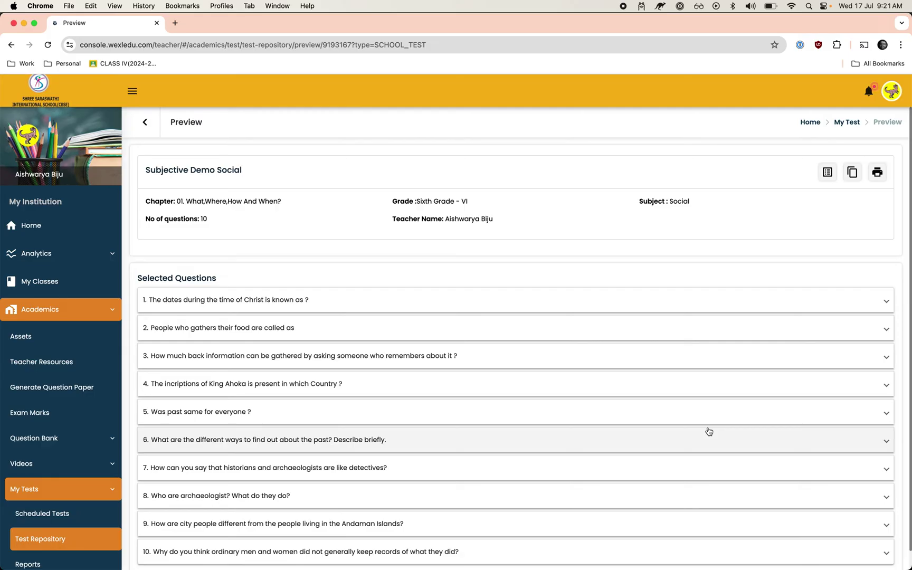
Switch to the Preview app and examine the student details and handwritten answers on page 1 of SocialStudies.pdf
key(super+Tab)
key(super+Tab)
key(super+Tab)
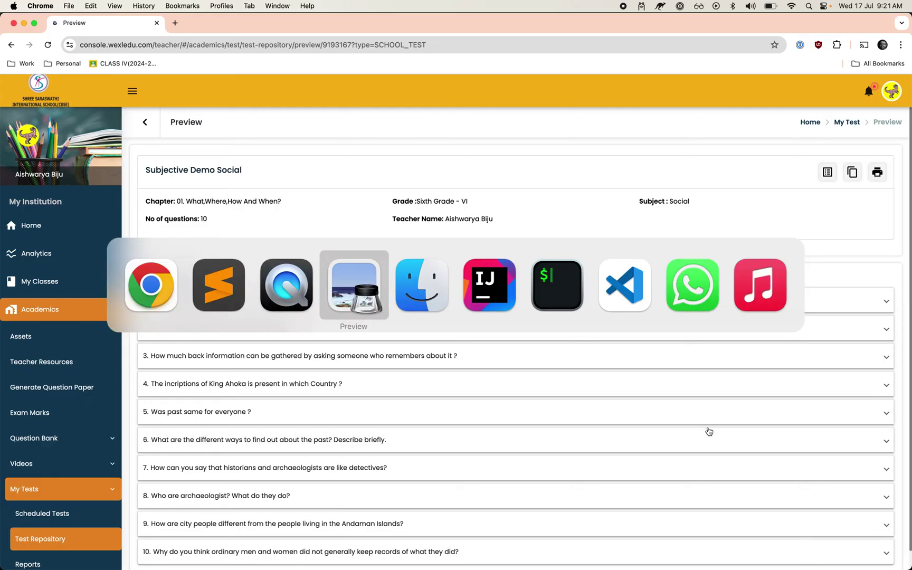
scroll(469, 348, down, 5)
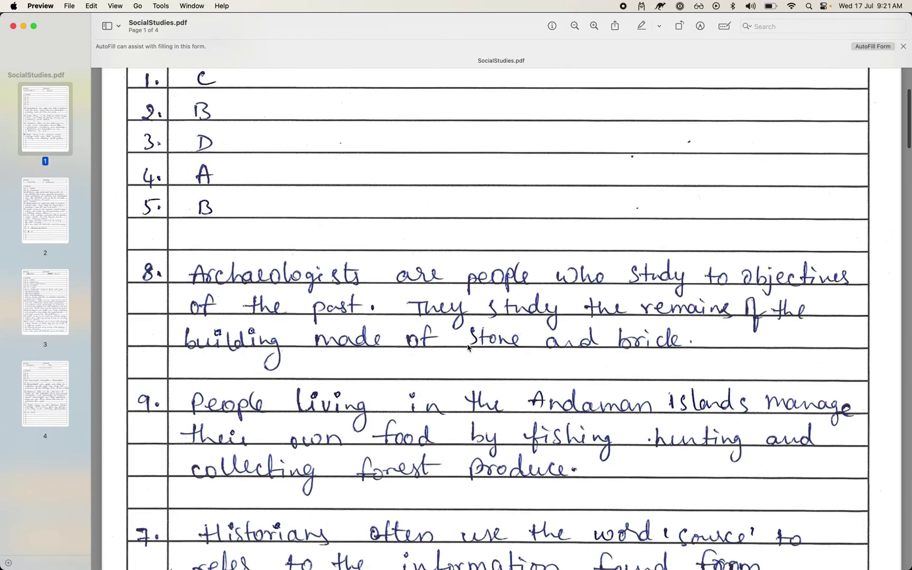
scroll(469, 348, up, 3)
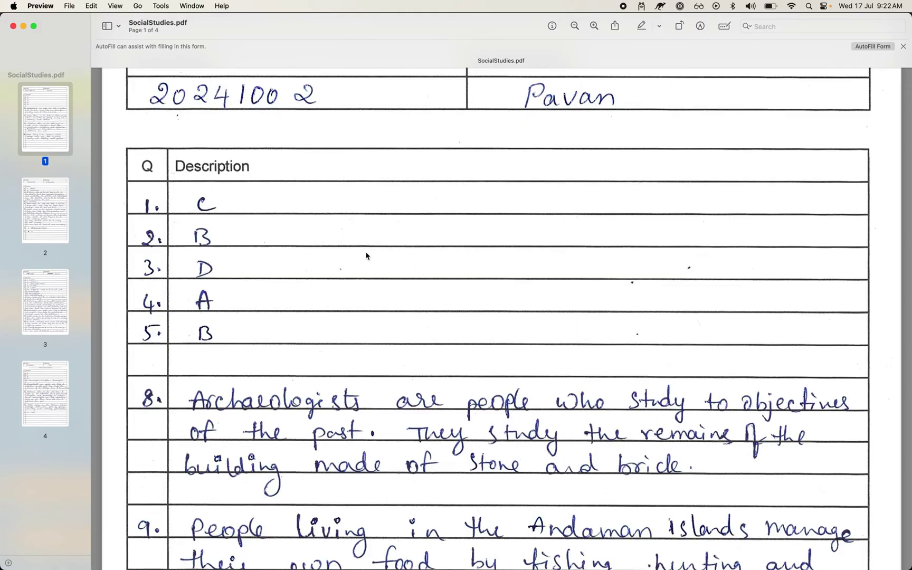
scroll(366, 256, up, 2)
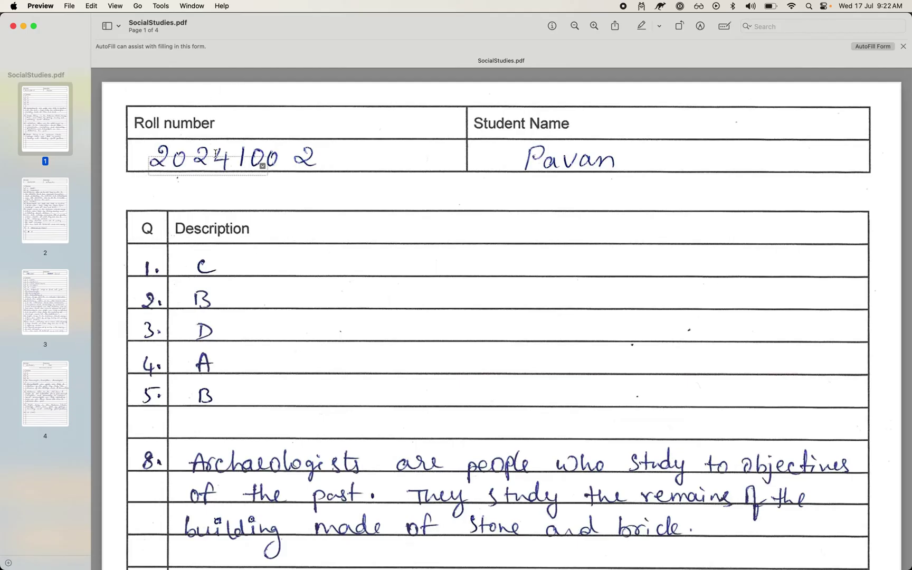
scroll(214, 252, down, 3)
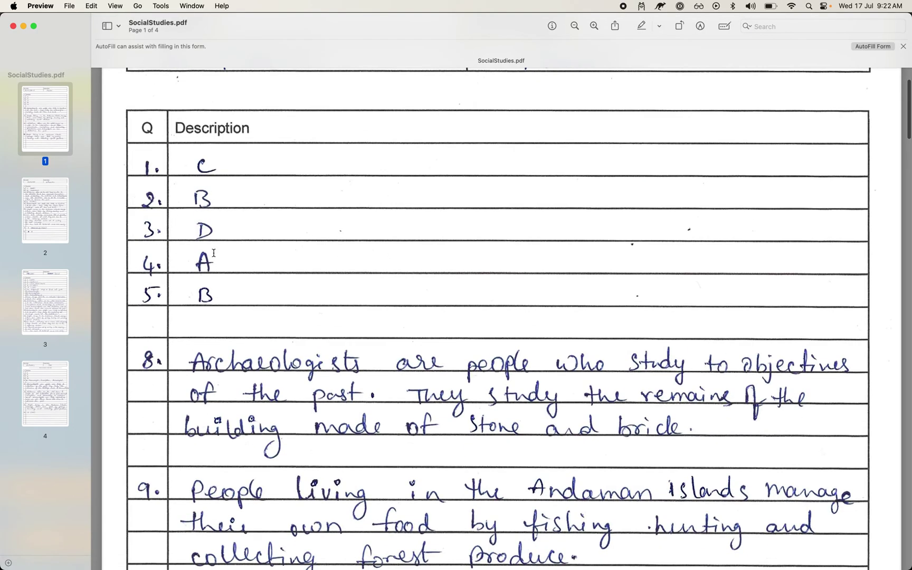
Read through the handwritten answers on page 1 of SocialStudies.pdf, checking the order in which questions 8, 9, 7 and 10 are answered
scroll(232, 343, down, 4)
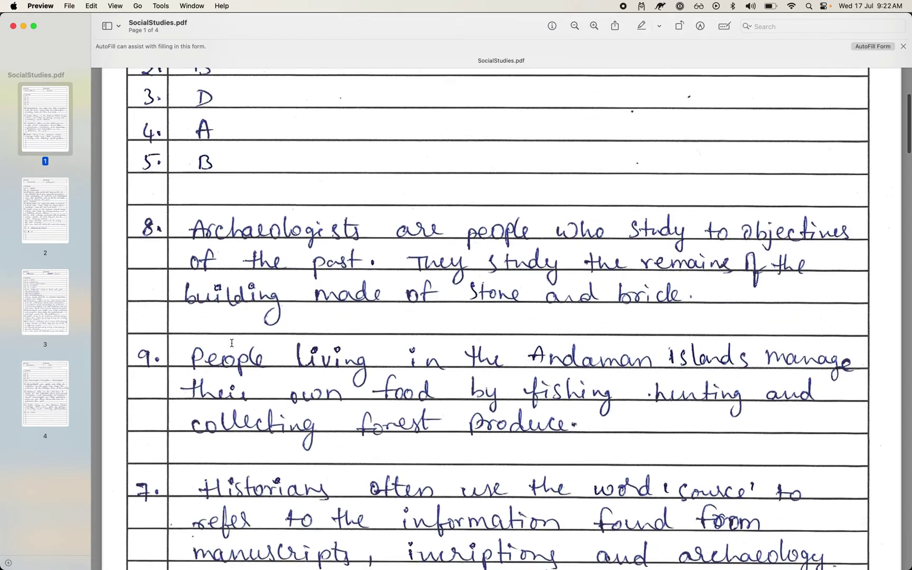
scroll(233, 338, down, 4)
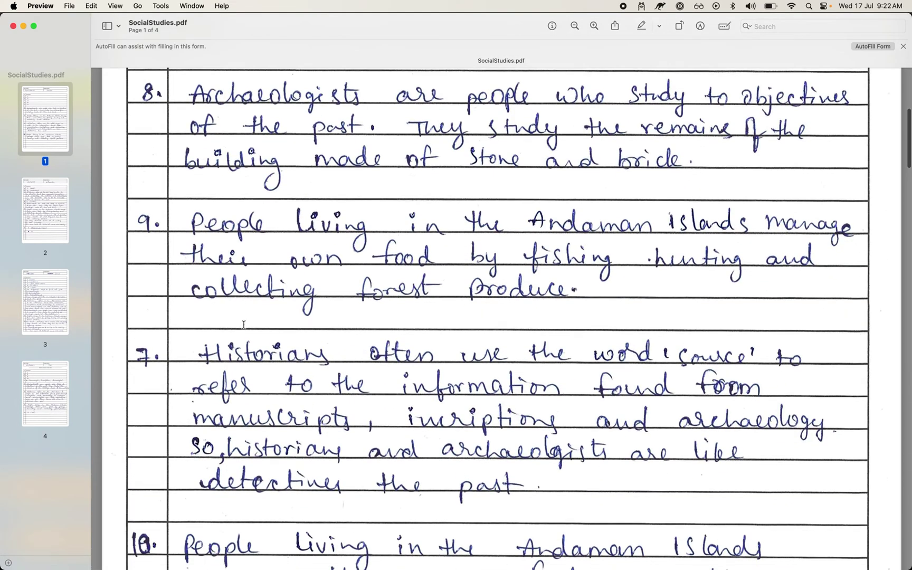
scroll(243, 324, down, 2)
scroll(244, 325, down, 4)
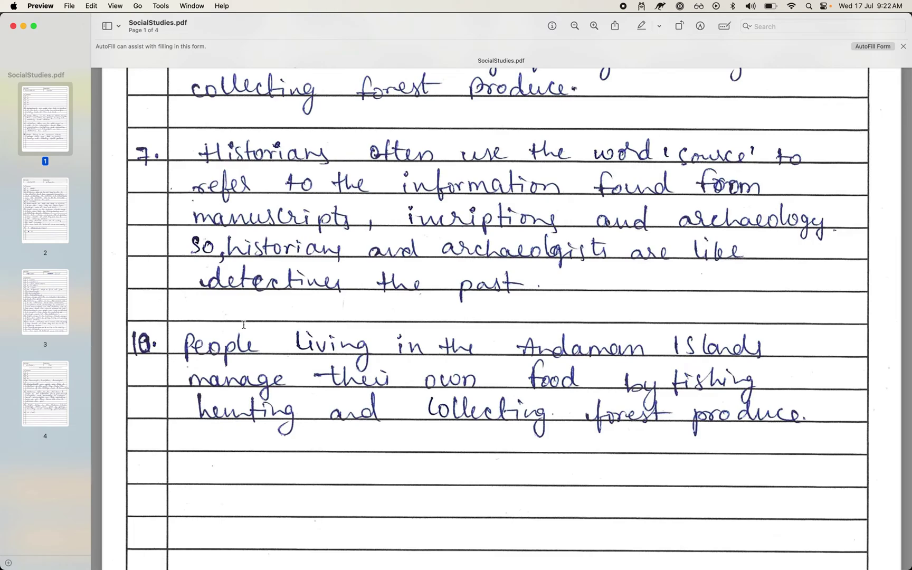
scroll(244, 324, up, 8)
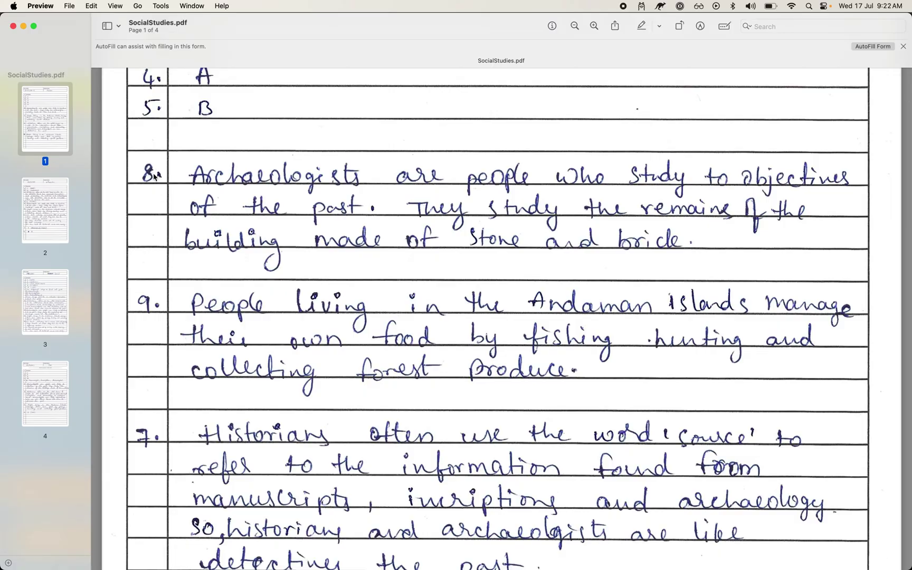
scroll(239, 328, down, 10)
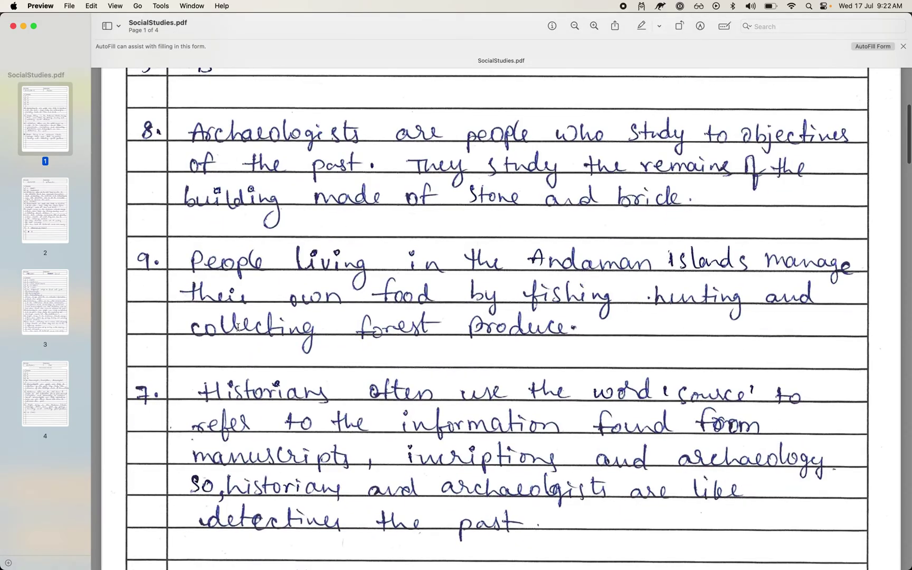
scroll(238, 328, up, 10)
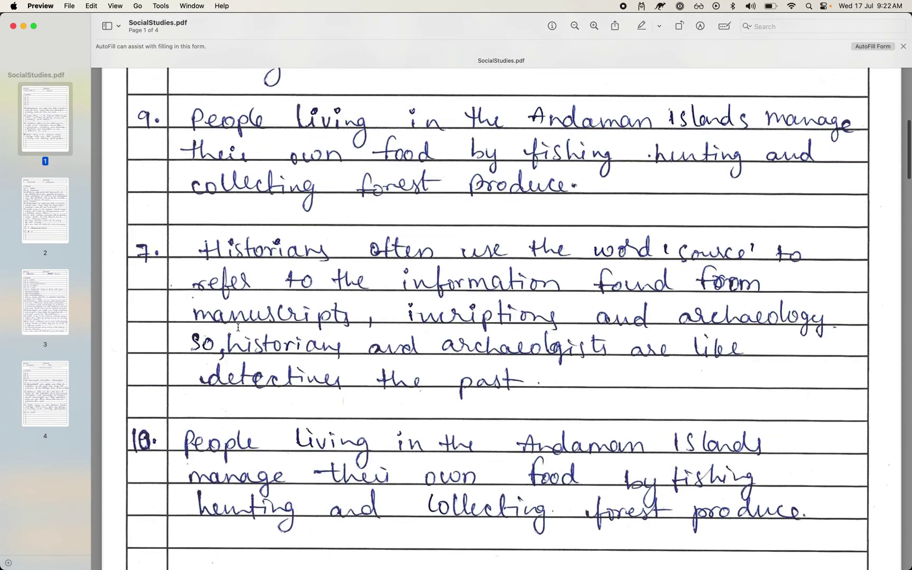
scroll(192, 510, up, 8)
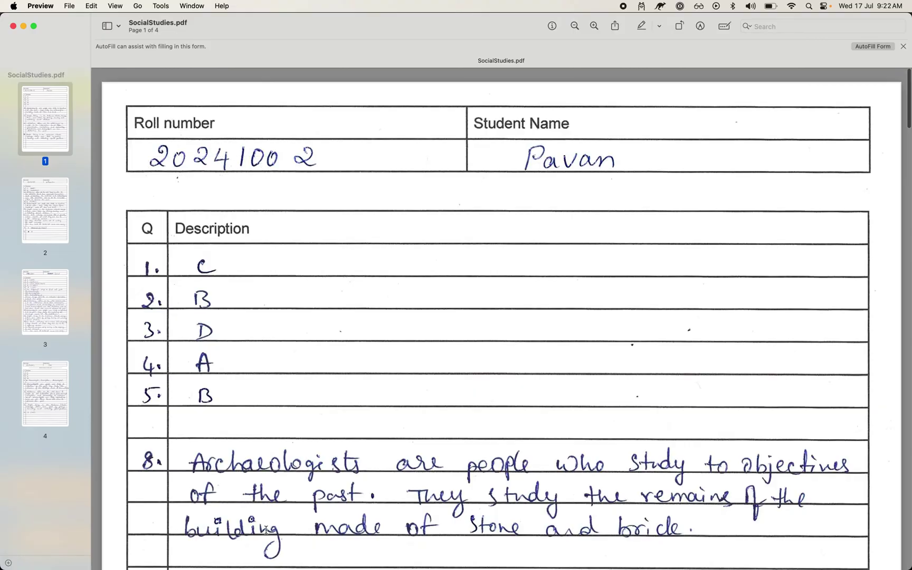
scroll(168, 391, down, 4)
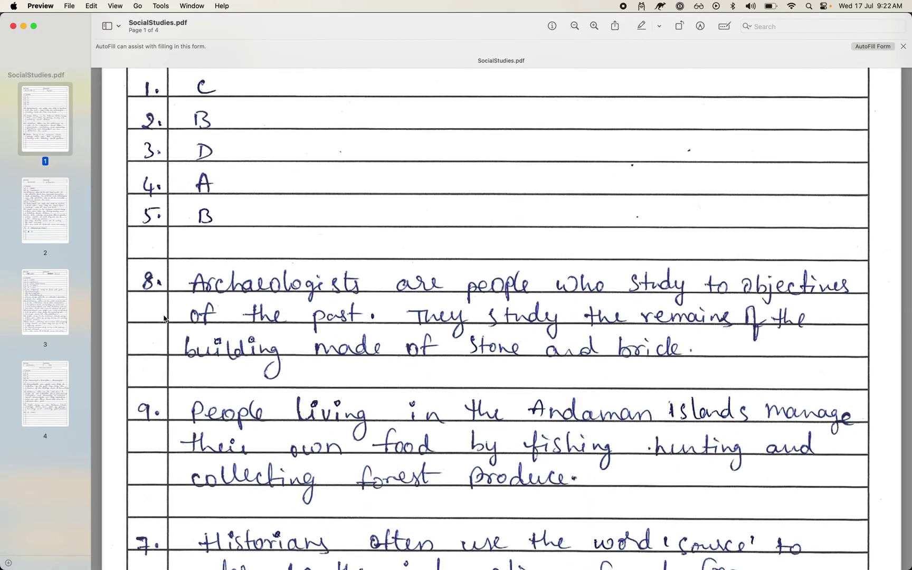
Switch to Google Chrome and return from the test's question preview to the Test Repository list
key(super+Tab)
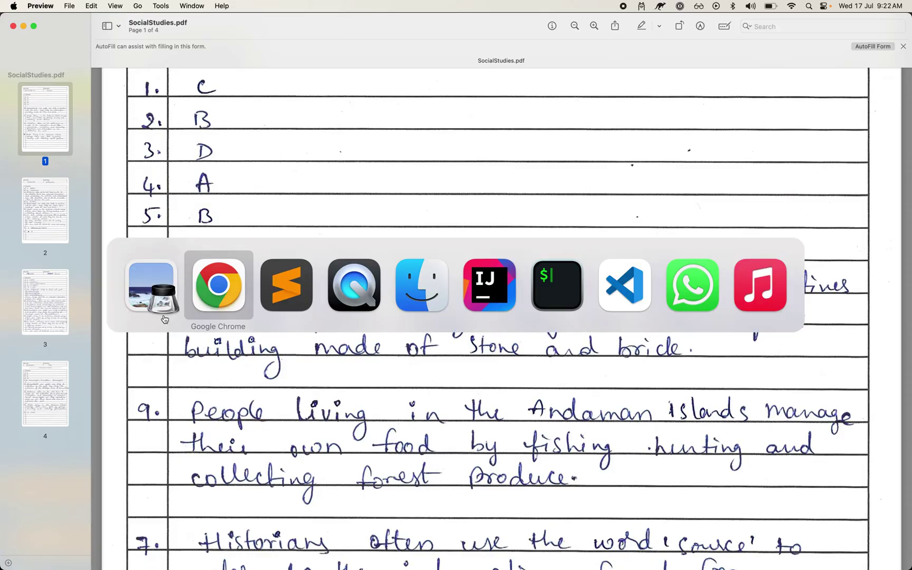
scroll(180, 393, down, 1)
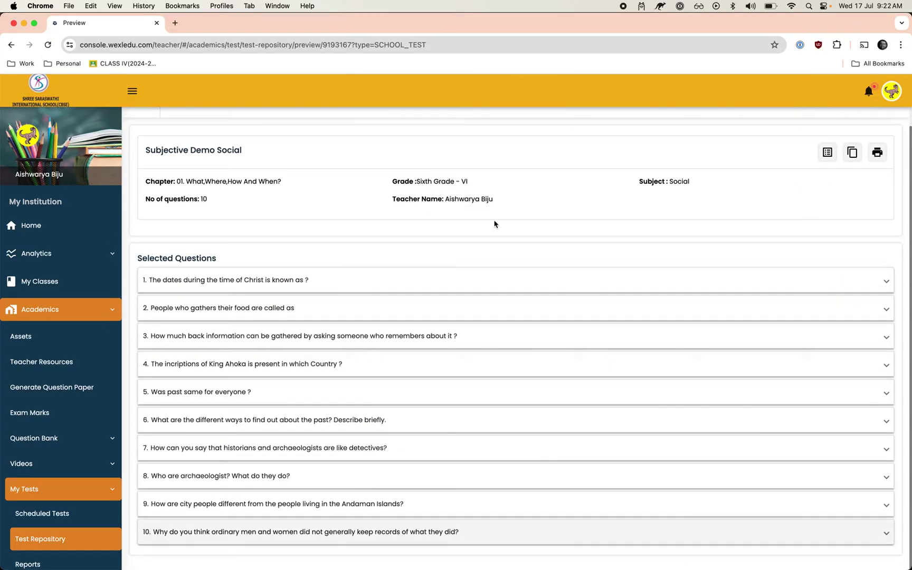
click(56, 522)
click(56, 537)
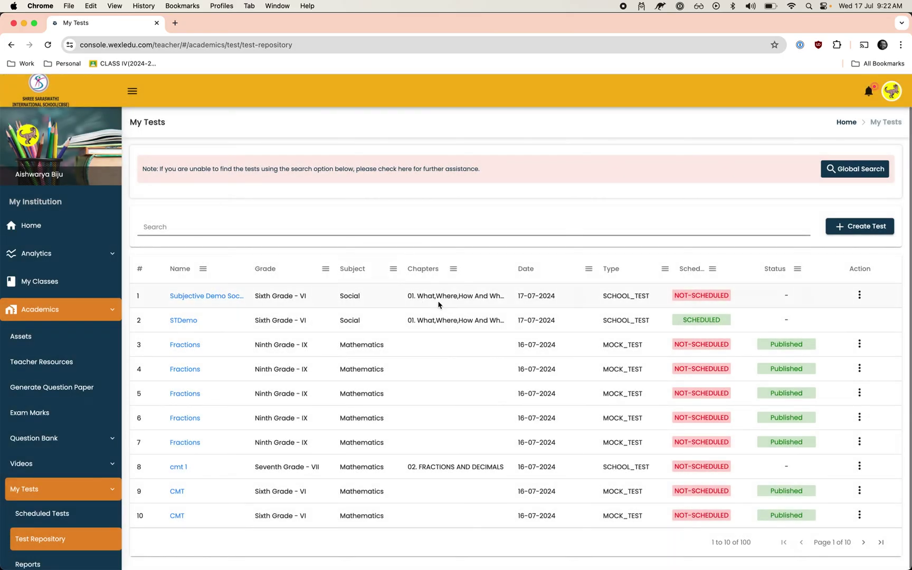
Schedule the Subjective Demo Social test for all students of section 6A with a duration of 60
click(860, 295)
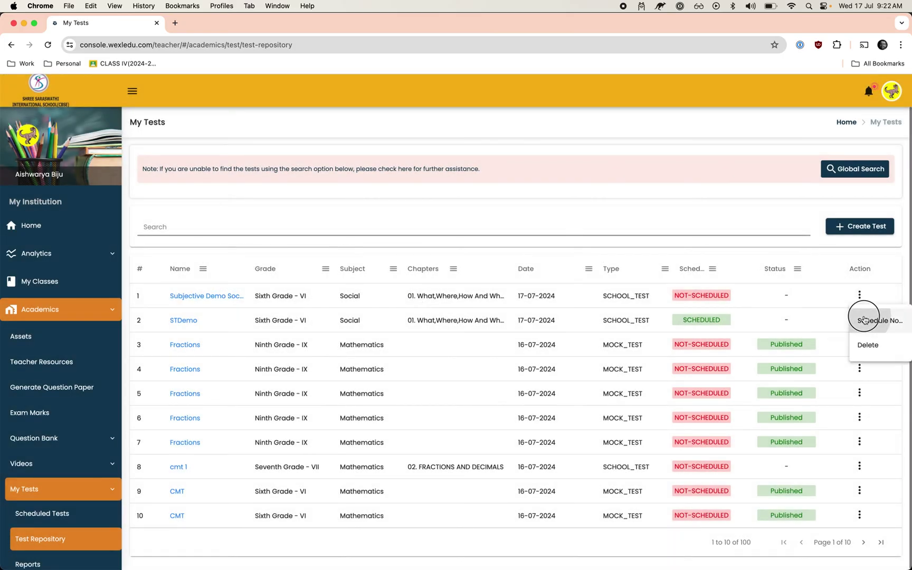
click(866, 319)
click(569, 256)
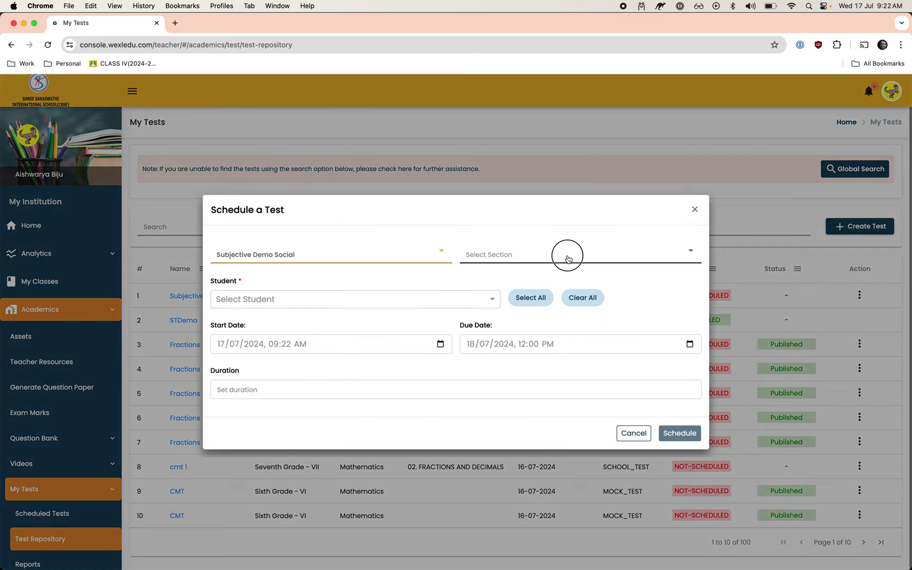
click(570, 283)
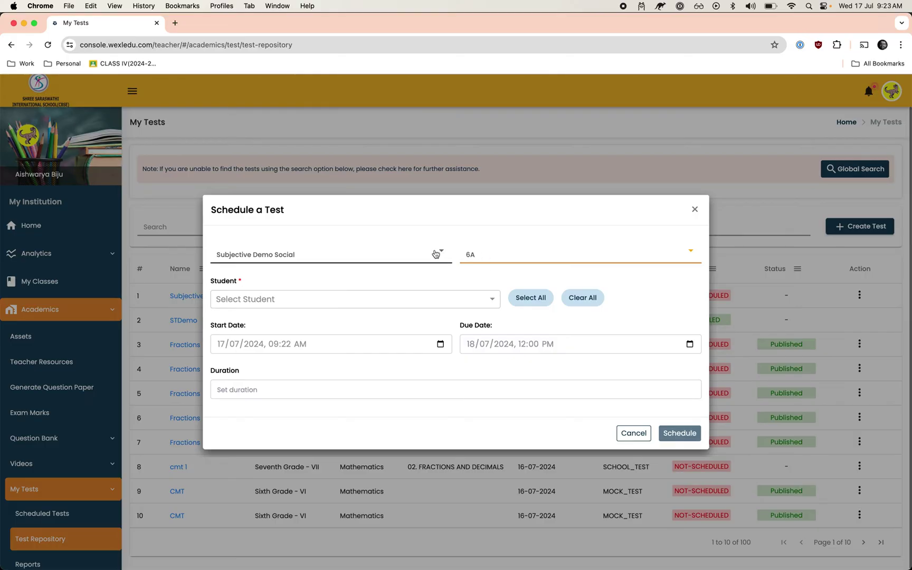
click(544, 305)
click(320, 389)
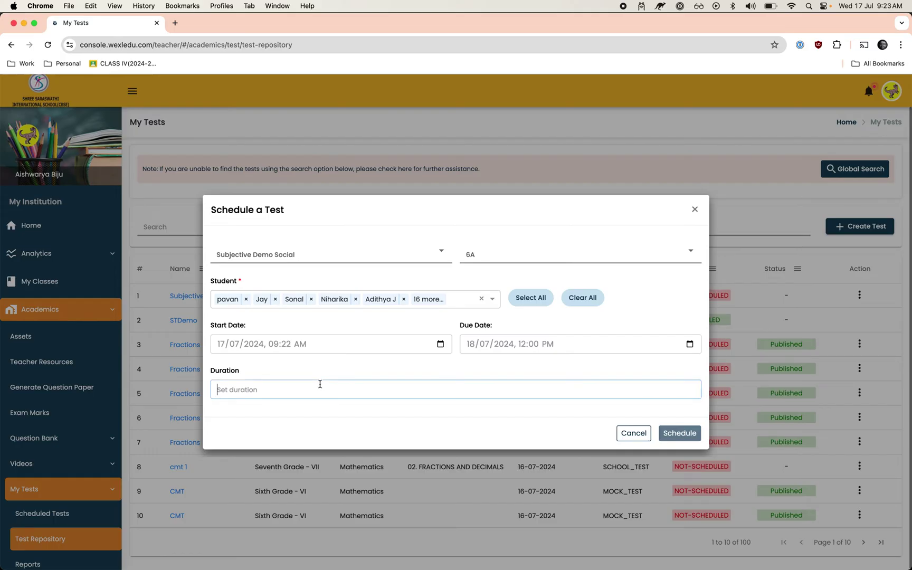
text(60)
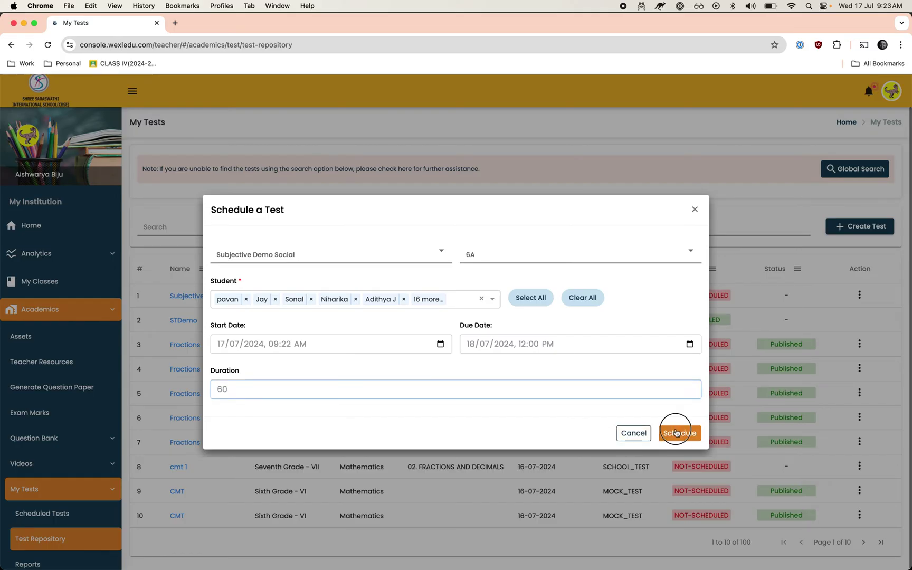
click(676, 433)
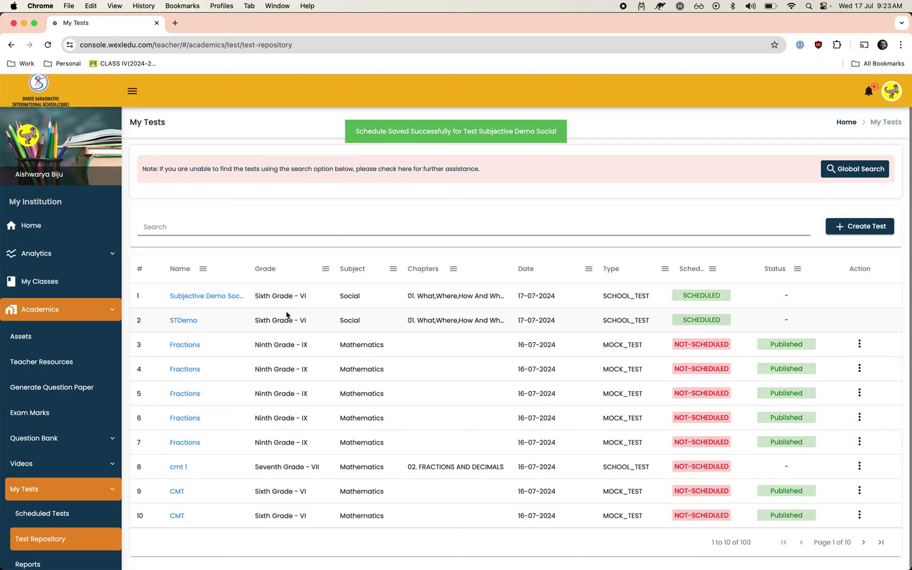
Find Subjective Demo Social among the in-progress scheduled tests and open its PDF upload page
click(74, 515)
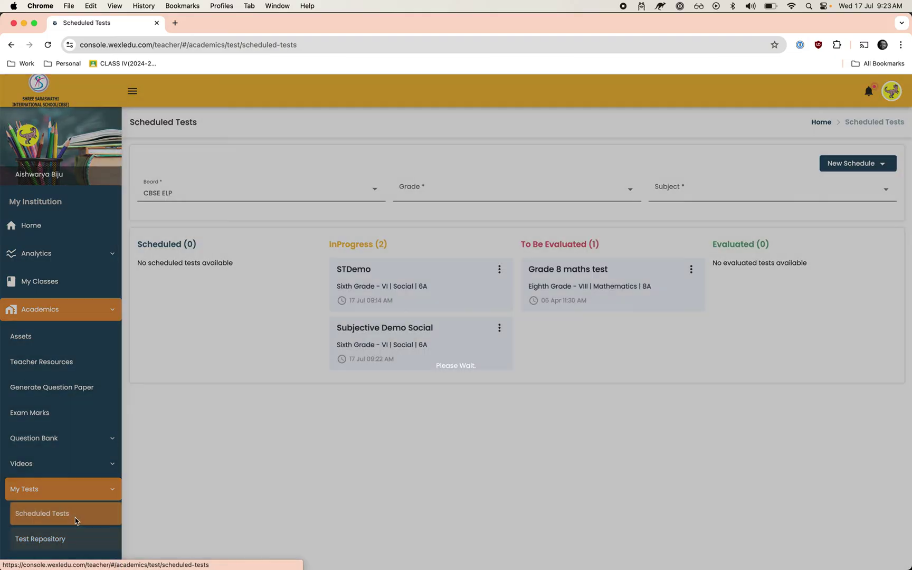
drag(362, 332, 431, 330)
drag(363, 359, 403, 359)
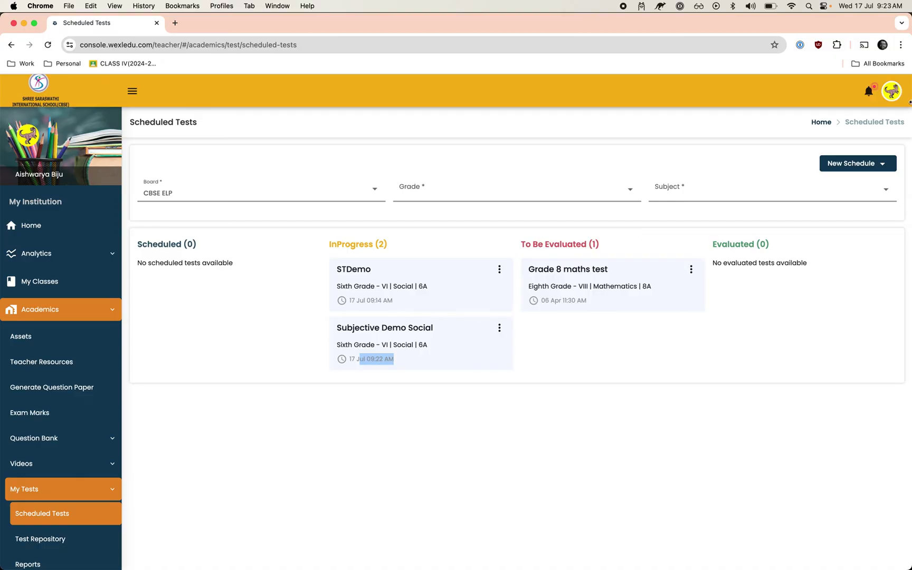
click(501, 329)
click(519, 373)
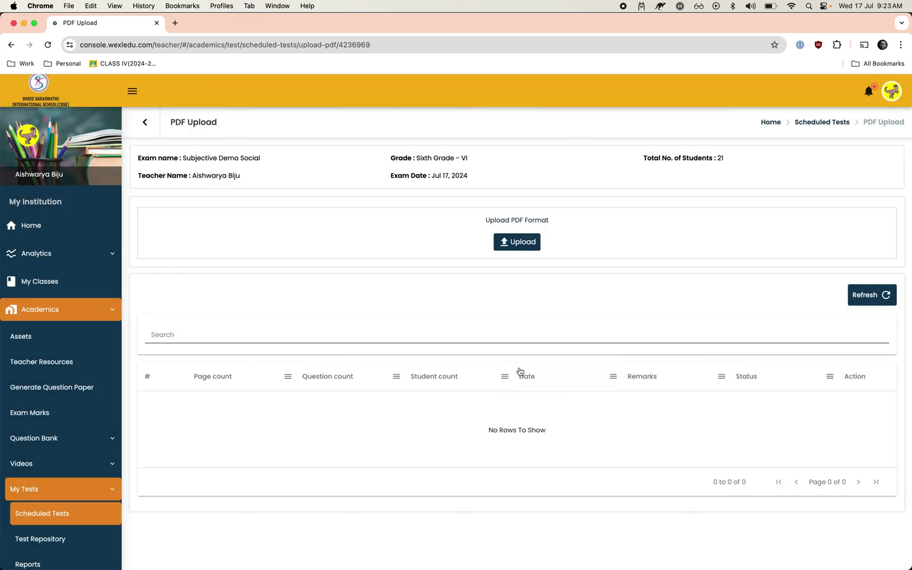
Switch to the Preview app and look over the answer sheets on pages 1 and 2 of SocialStudies.pdf
key(super+Tab)
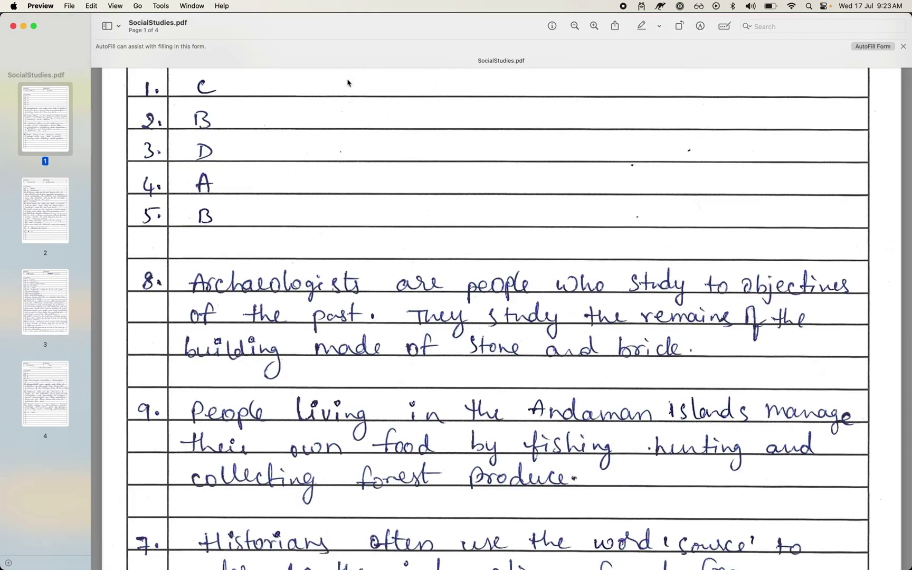
scroll(347, 83, up, 5)
scroll(366, 248, down, 15)
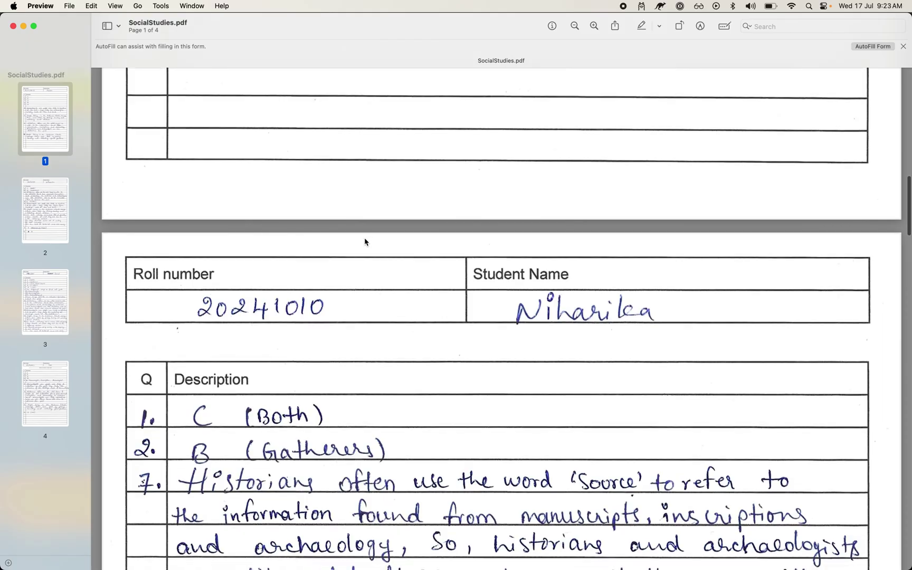
Switch back to Google Chrome and upload SocialStudies.pdf from the 9Jul2024 folder as the test's scanned answer sheets
key(super+Tab)
click(528, 243)
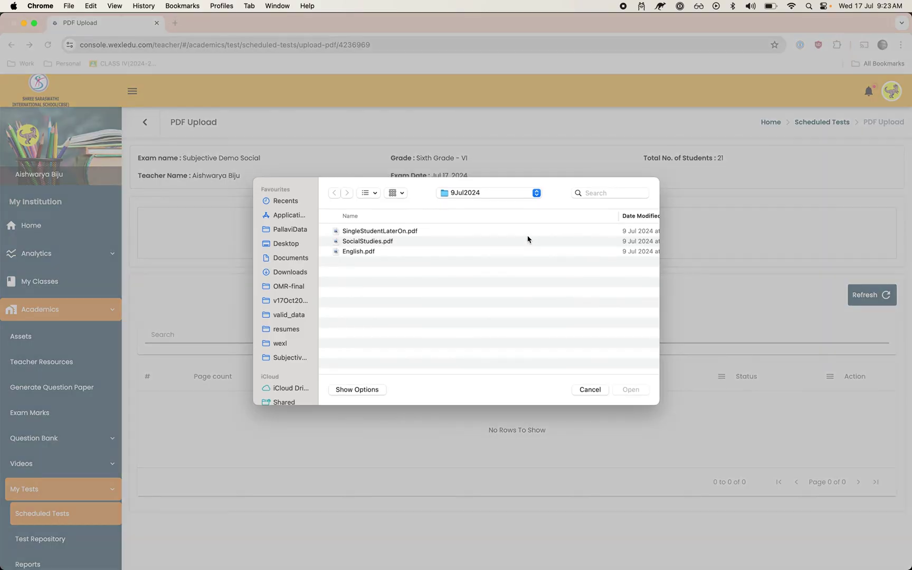
double_click(397, 242)
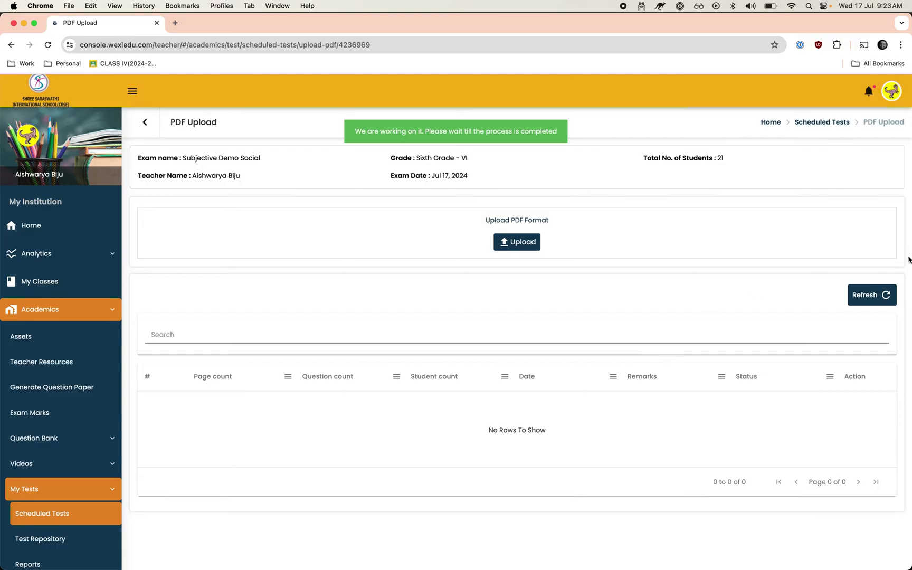
Refresh the upload list repeatedly to check the processing status of the uploaded answer sheets
click(880, 291)
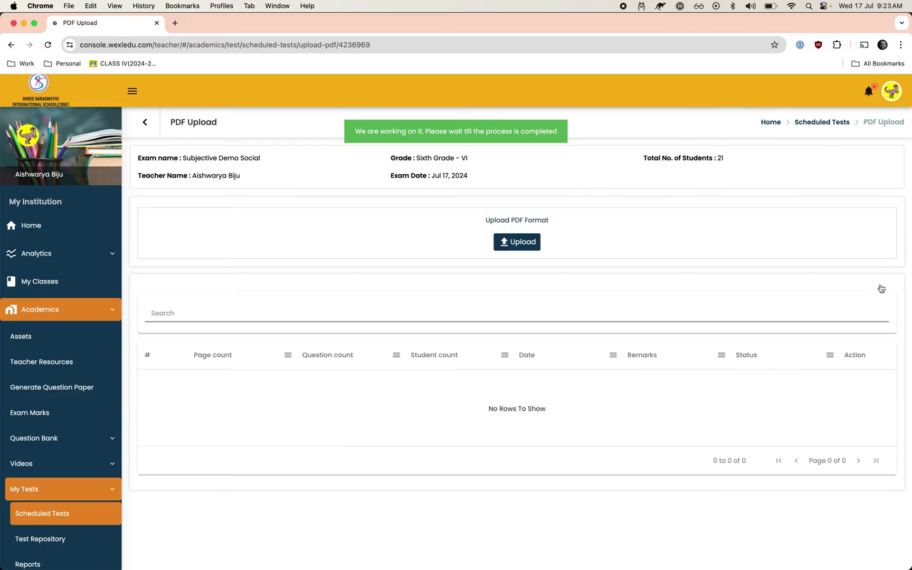
click(880, 296)
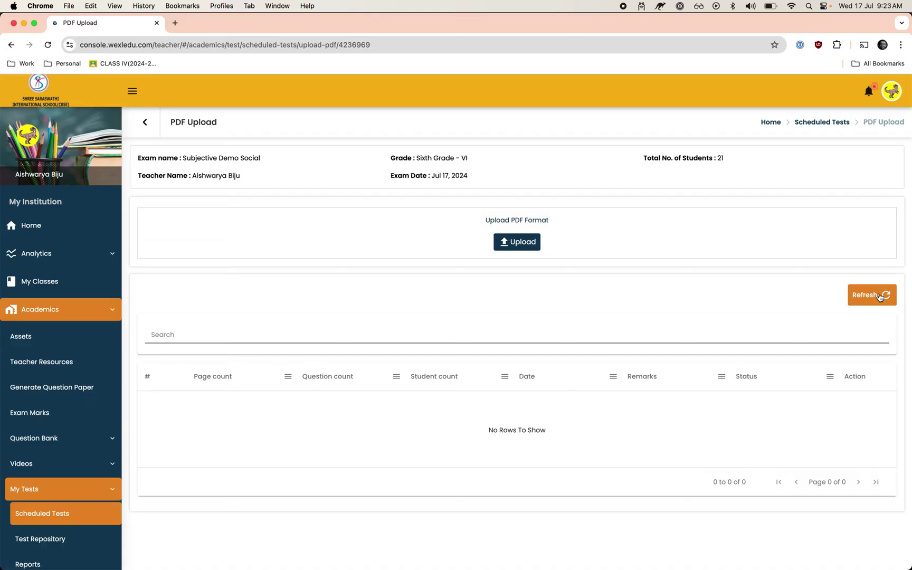
click(880, 297)
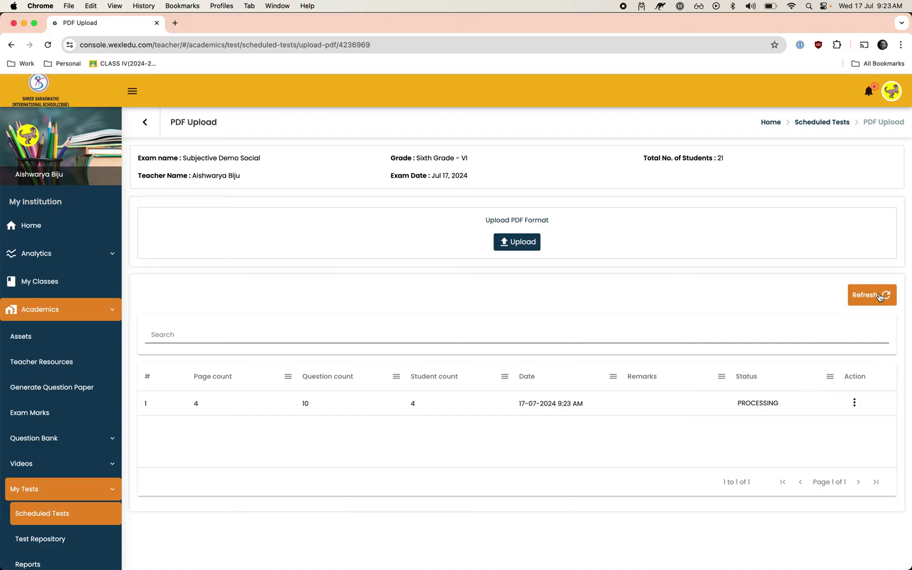
click(880, 296)
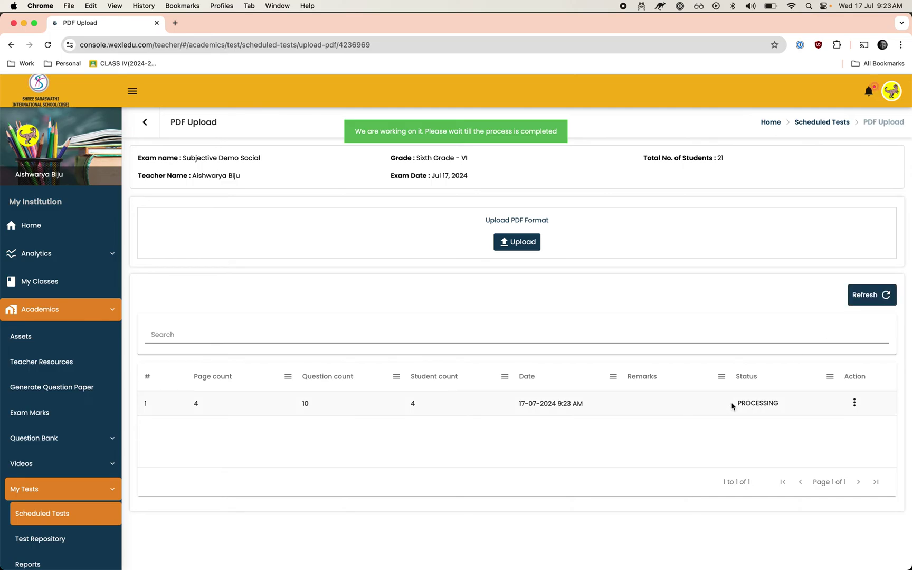
Preview the uploaded PDF, look through the students' answer pages, and close the preview
click(855, 402)
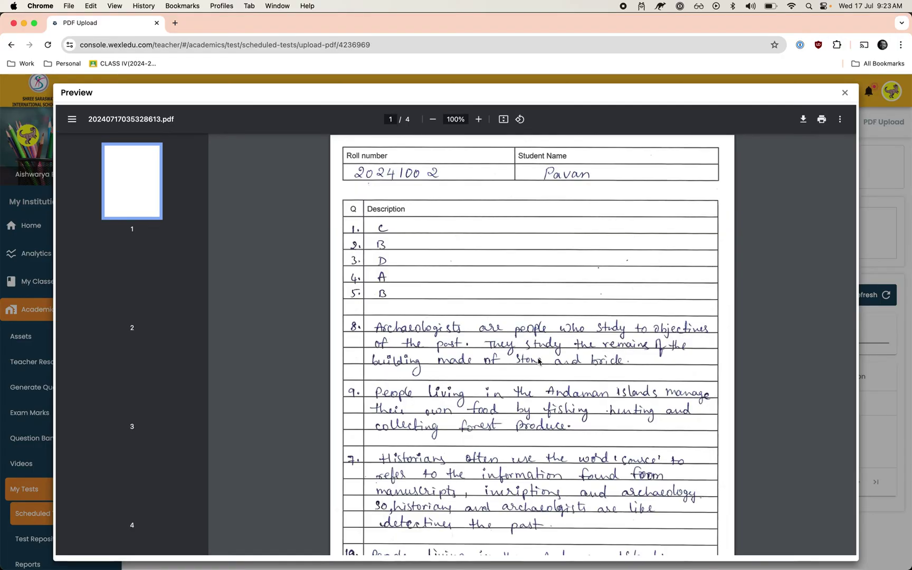
scroll(539, 361, down, 4)
scroll(538, 362, down, 15)
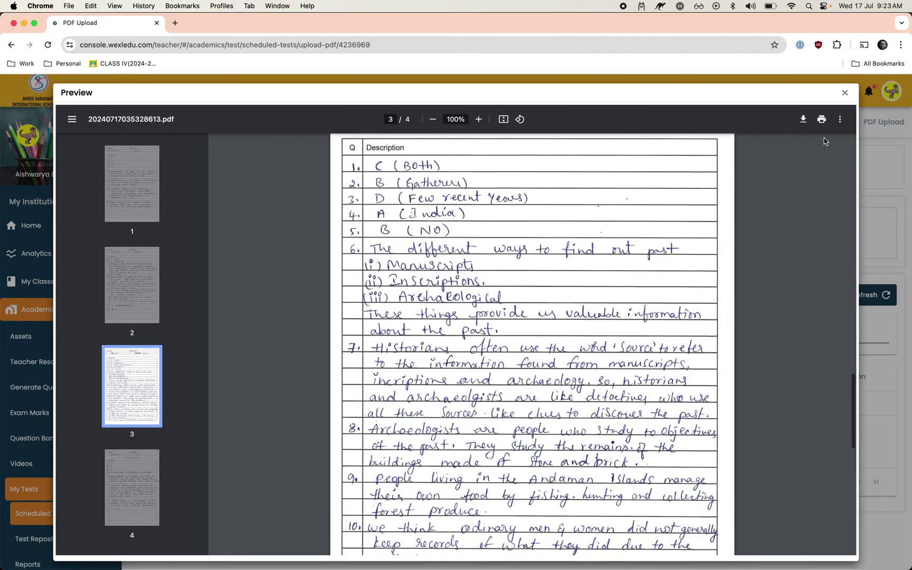
scroll(662, 270, up, 8)
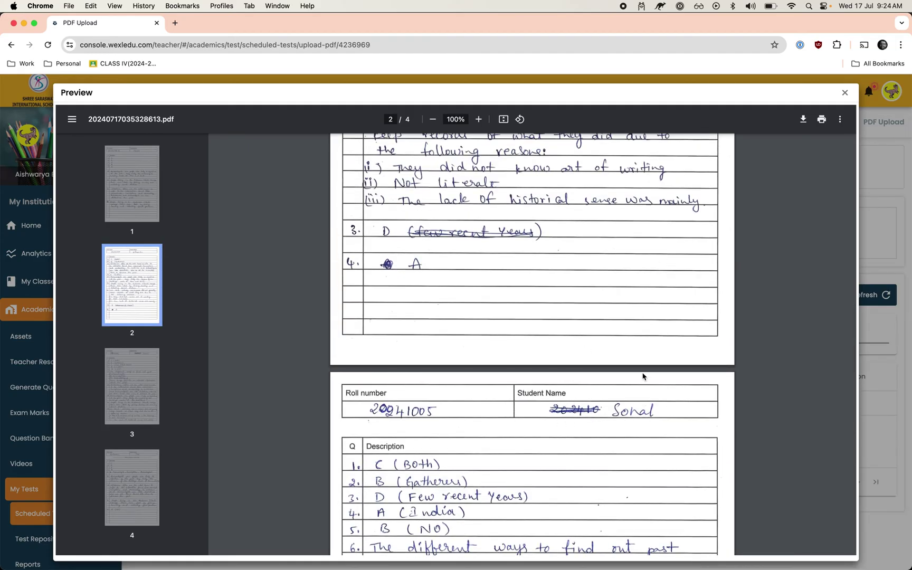
click(845, 92)
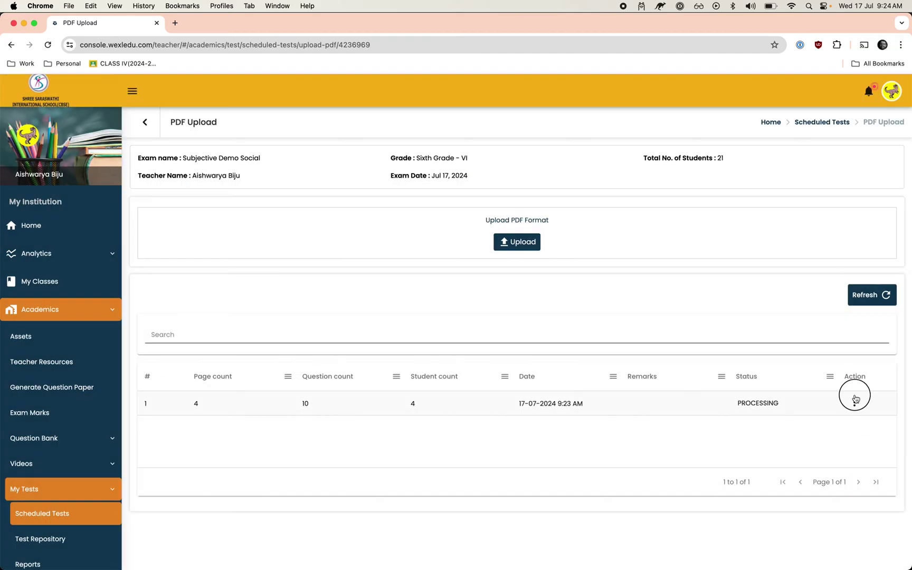
Open the upload's per-student details, view the first listed student's separate answer sheet, and close its preview
click(854, 403)
click(853, 451)
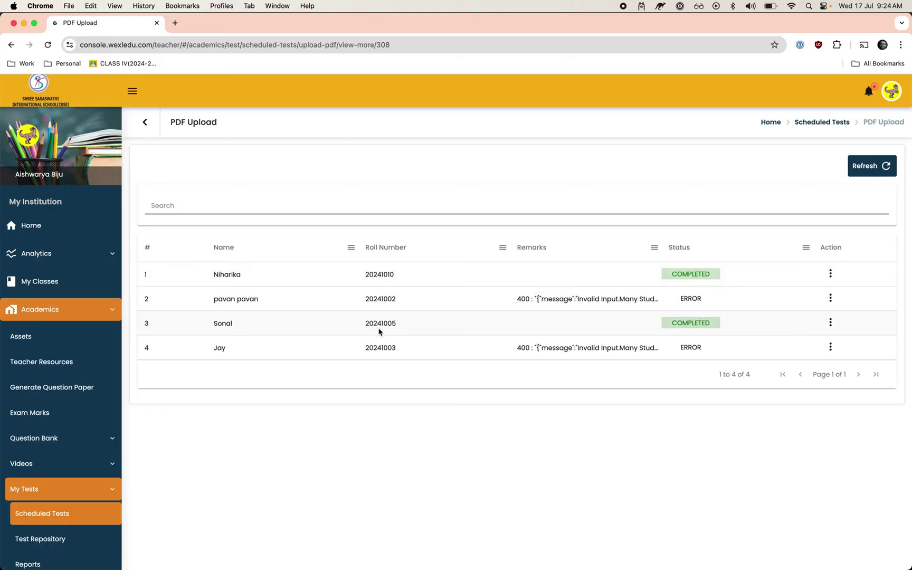
click(831, 274)
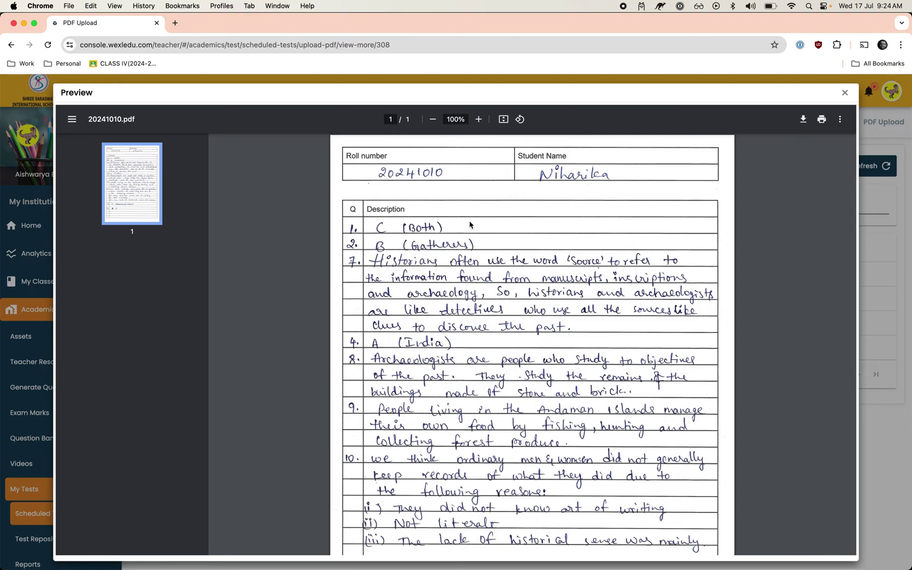
click(844, 93)
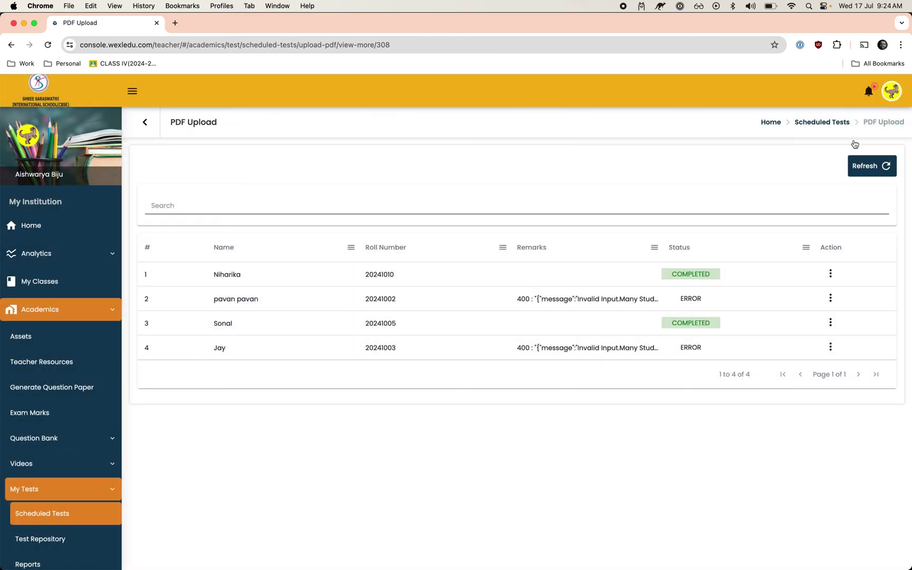
View the third listed student's separate answer sheet and close its preview
click(845, 327)
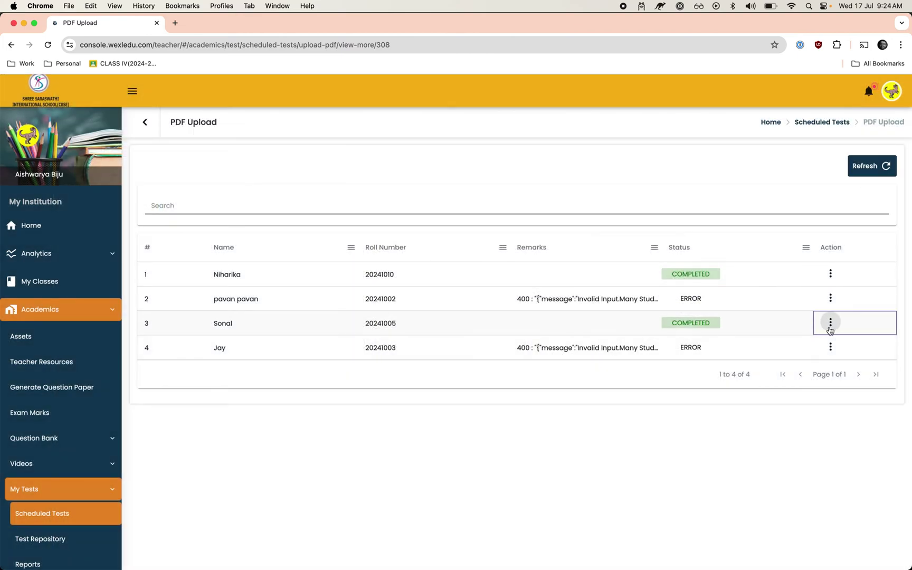
click(831, 323)
click(842, 347)
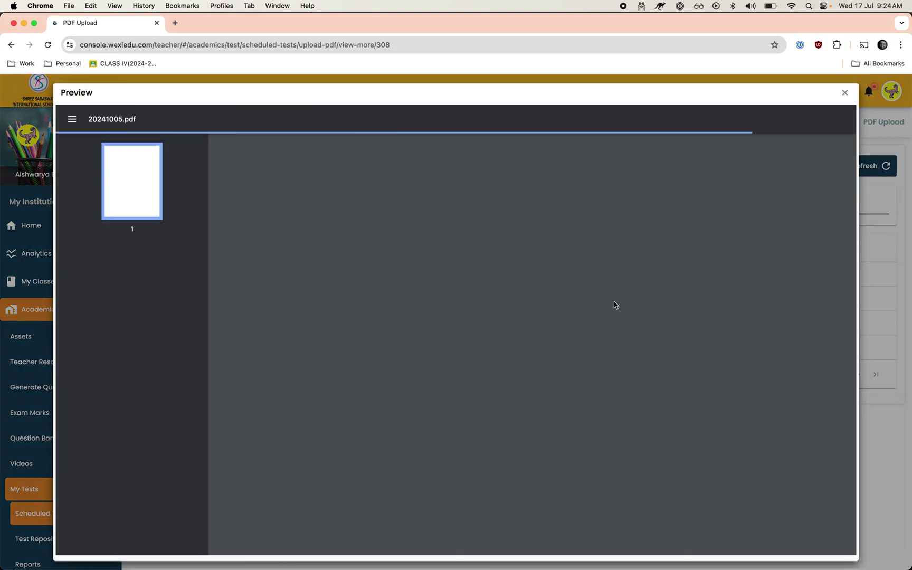
scroll(615, 305, down, 5)
scroll(615, 304, up, 5)
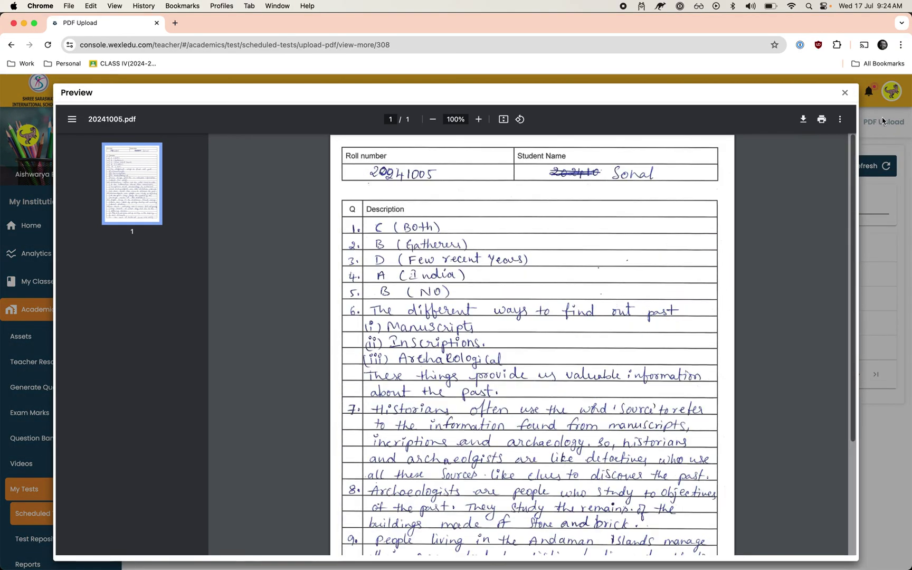
click(845, 93)
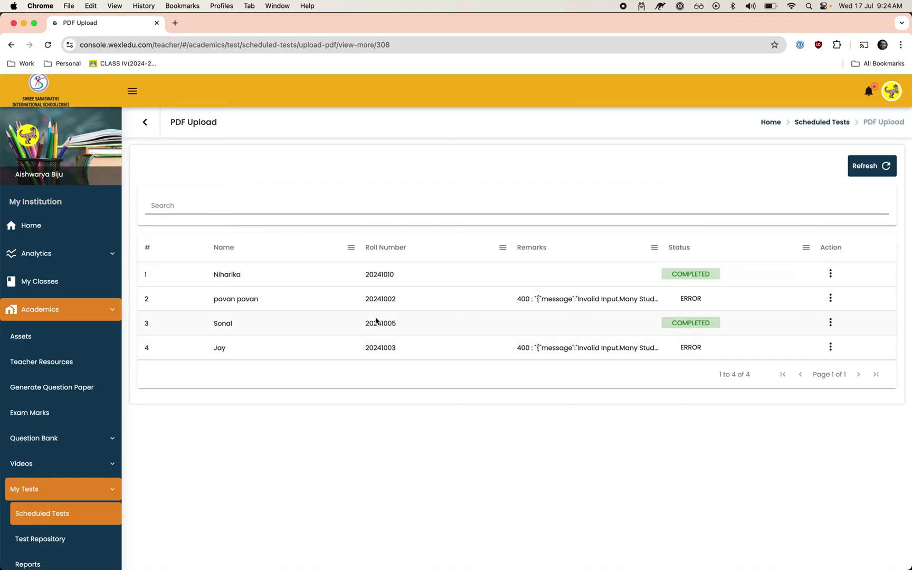
Return to the scheduled tests and open the evaluation details of Subjective Demo Social
click(831, 298)
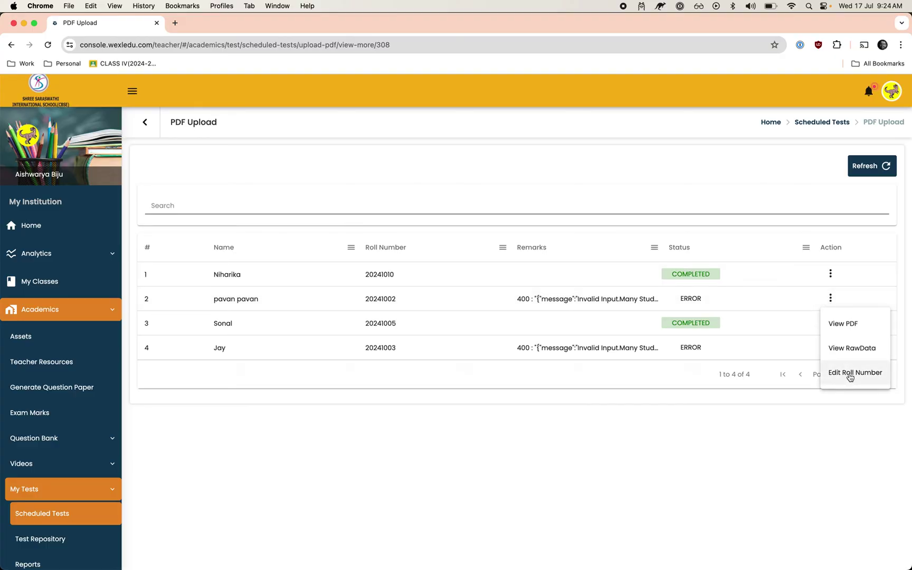
click(103, 513)
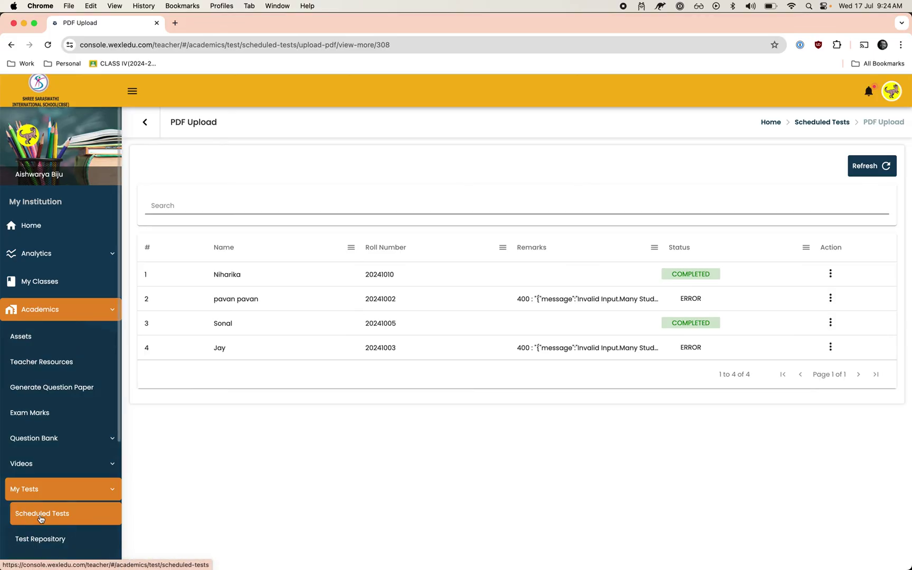
click(103, 513)
click(499, 328)
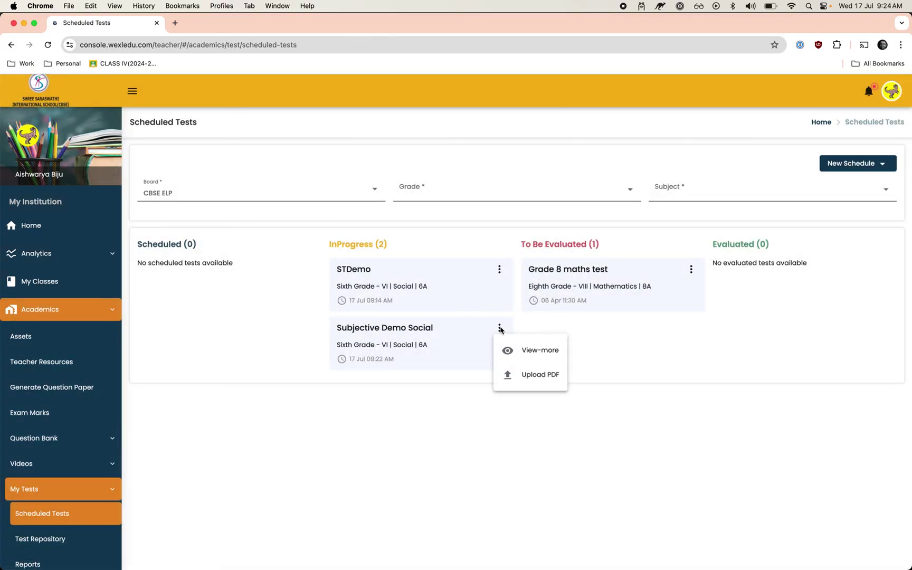
click(520, 350)
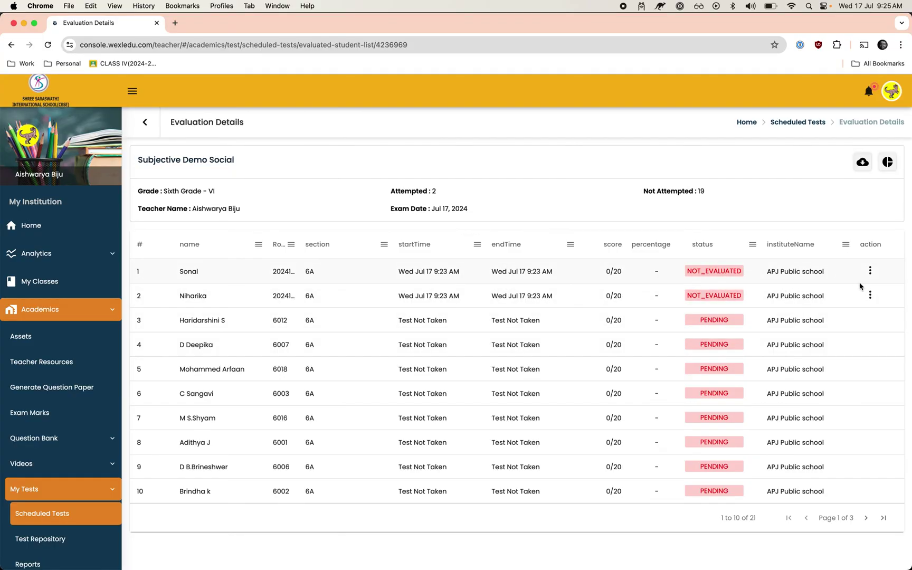
Open the second listed student's evaluation and look over the question marks beside the scanned answer sheet
click(871, 295)
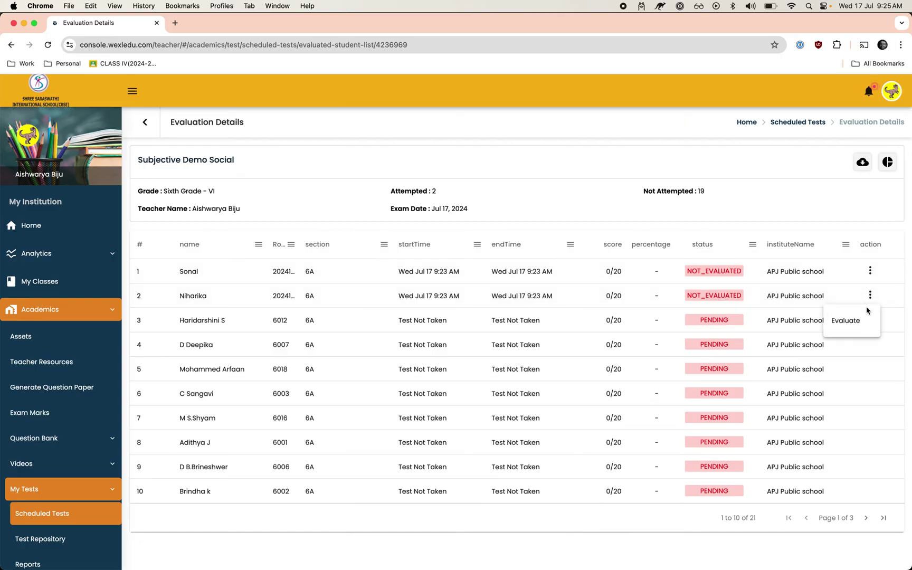
click(860, 317)
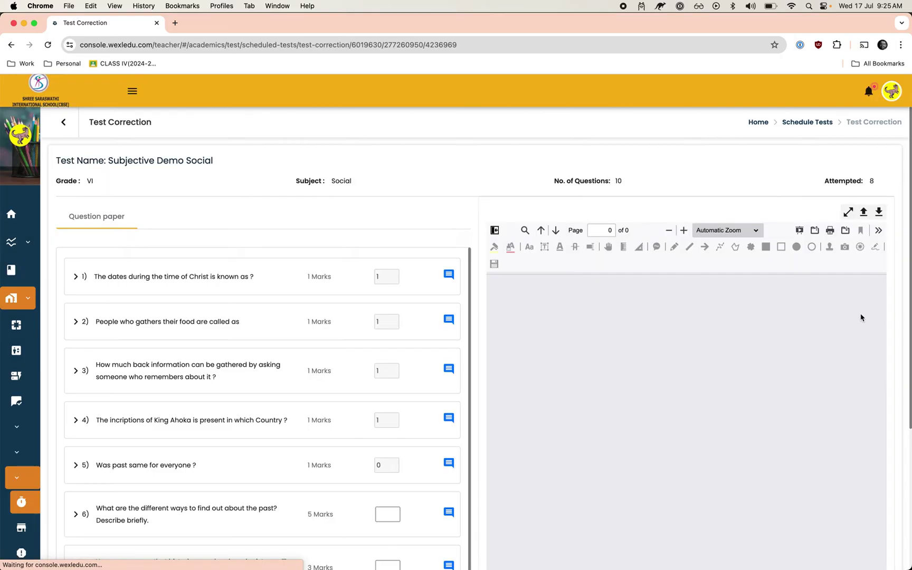
scroll(648, 177, down, 5)
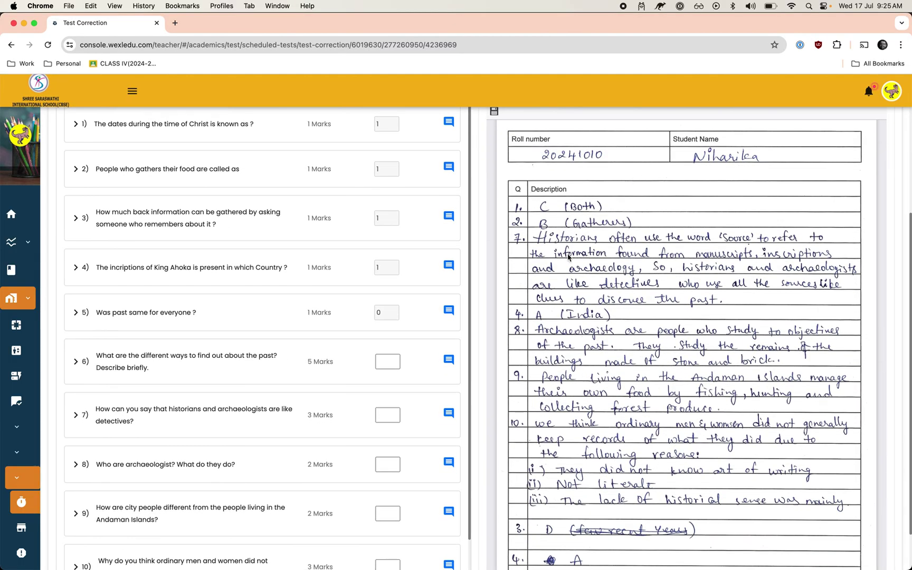
scroll(569, 258, up, 1)
scroll(194, 264, up, 3)
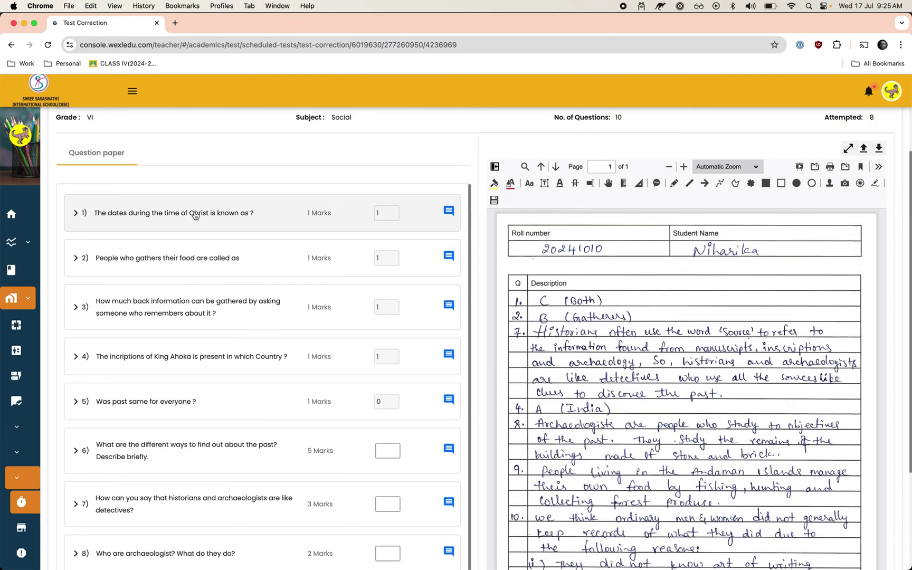
Expand questions 1 and 2 and compare the correct answers and automatic marks with the student's handwritten responses
click(194, 214)
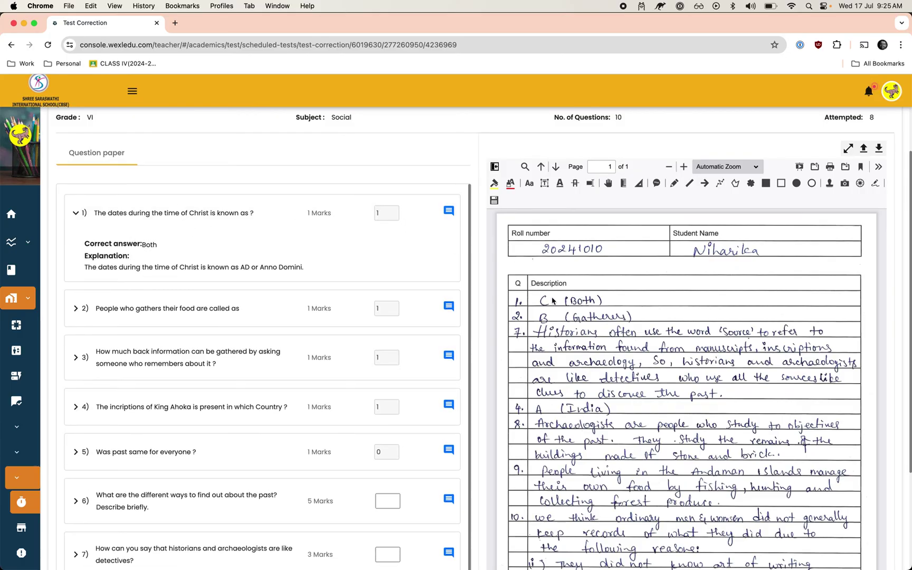
double_click(149, 244)
click(448, 212)
click(638, 367)
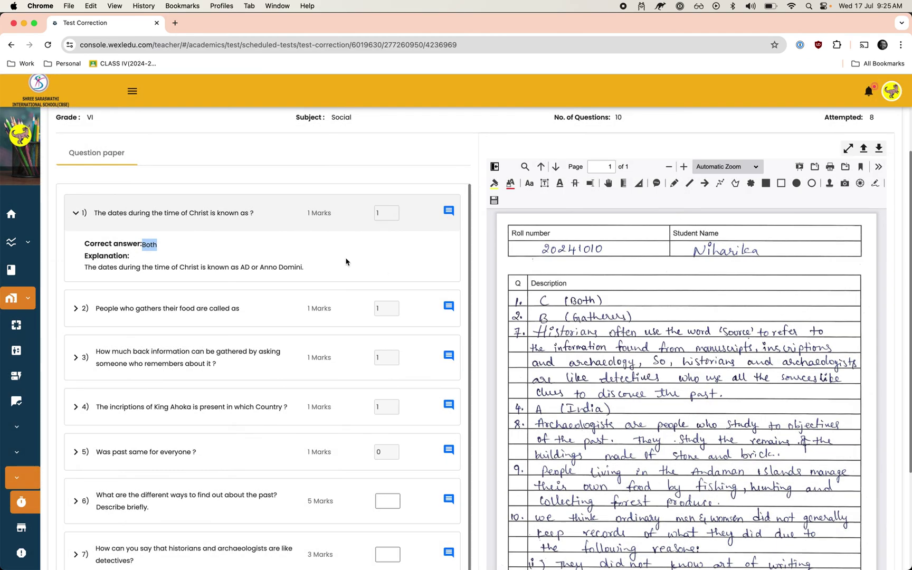
click(210, 303)
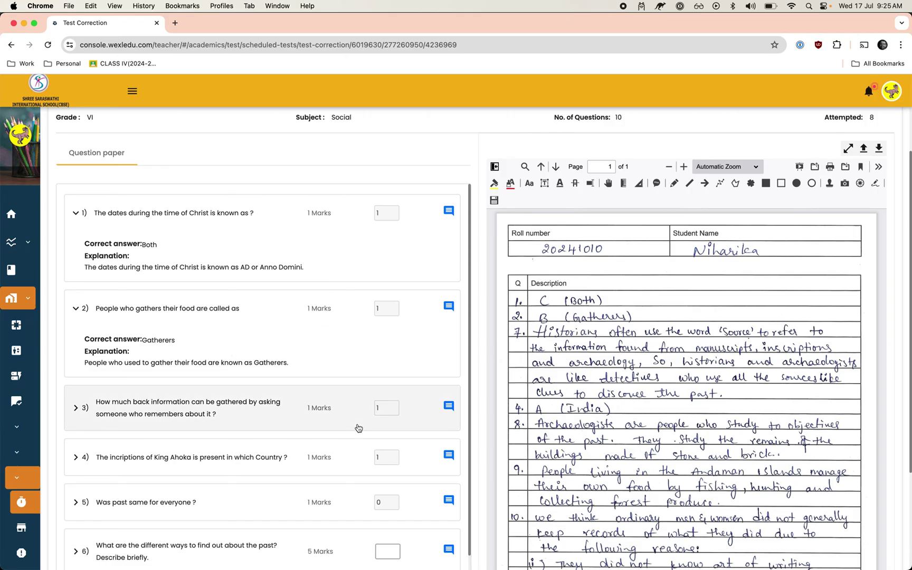
scroll(297, 399, down, 2)
scroll(576, 463, down, 5)
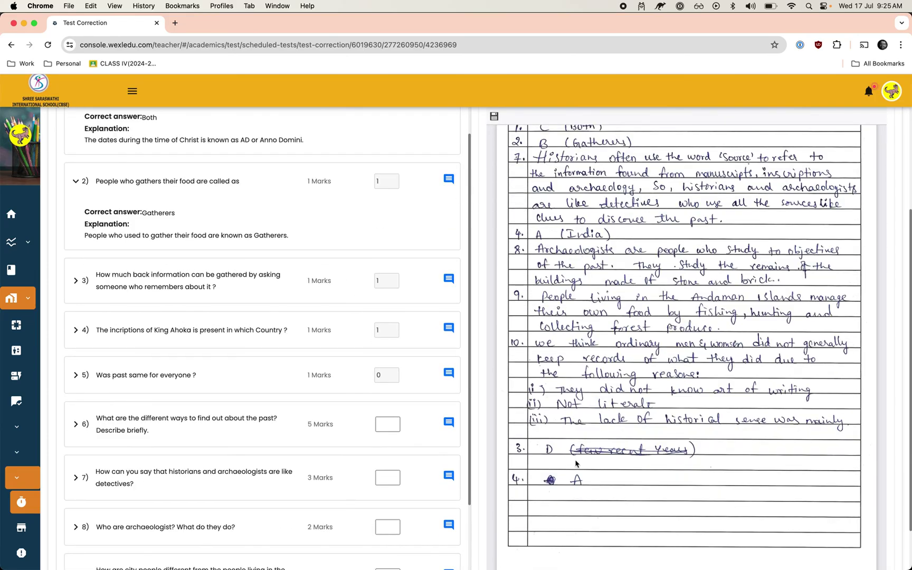
scroll(369, 275, up, 2)
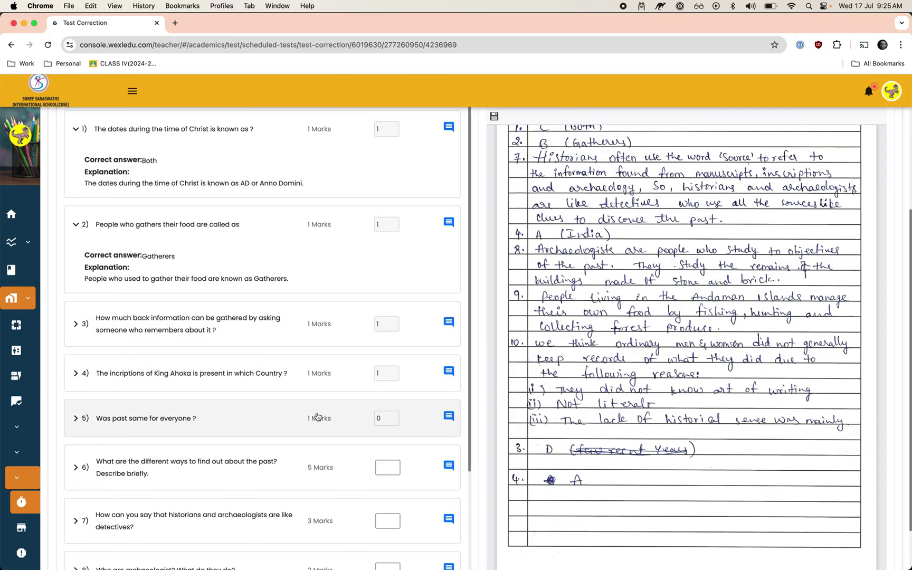
scroll(317, 418, down, 3)
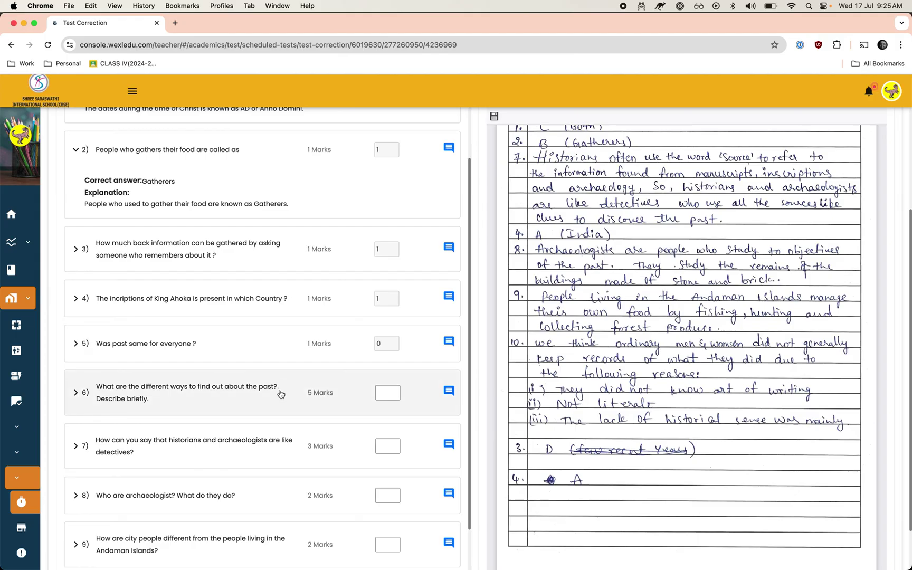
Check question 6's answer analysis, collapse it, and expand question 7's extracted answer and analysis
click(281, 395)
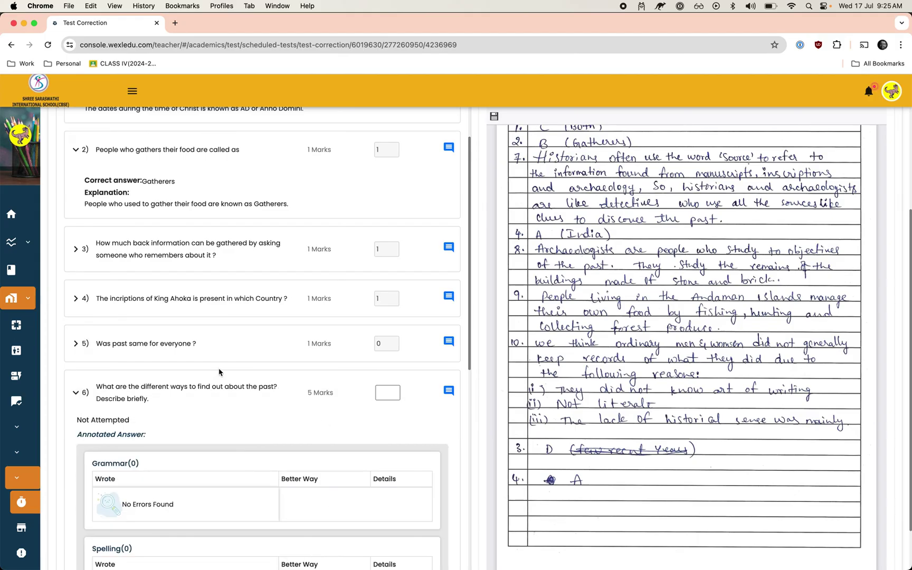
click(204, 396)
click(206, 443)
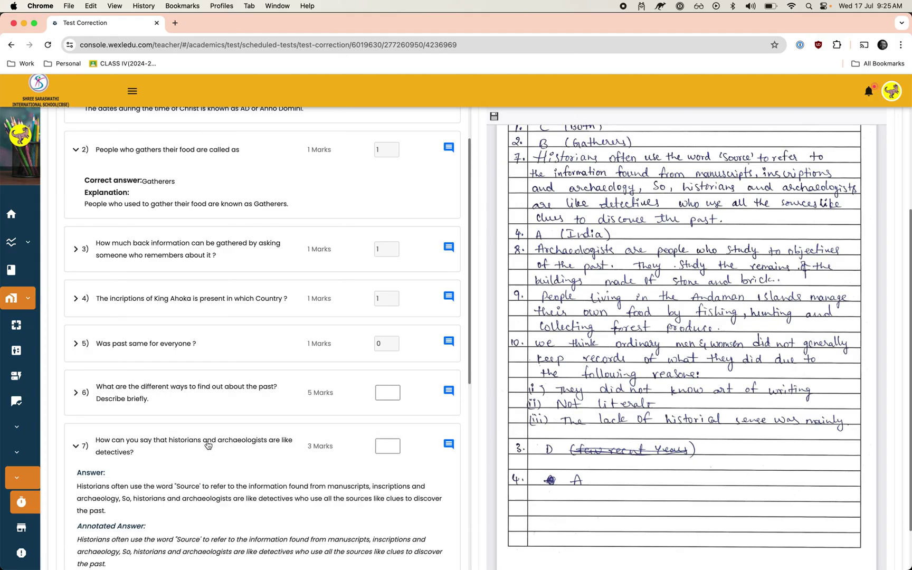
scroll(219, 449, down, 5)
scroll(218, 448, down, 1)
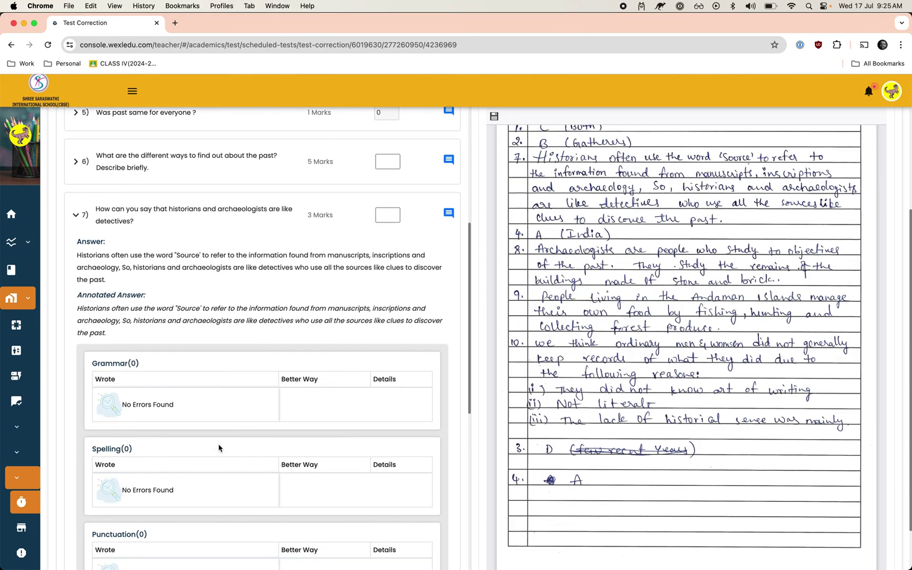
Compare question 7's extracted answer with the handwritten sheet, check its keywords, and award it 2 marks
scroll(570, 333, up, 3)
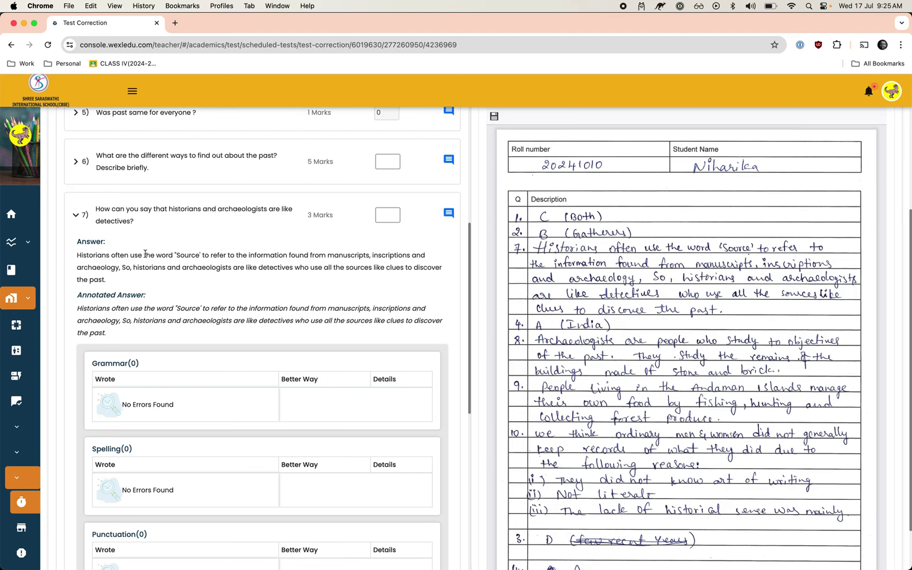
drag(144, 255, 233, 278)
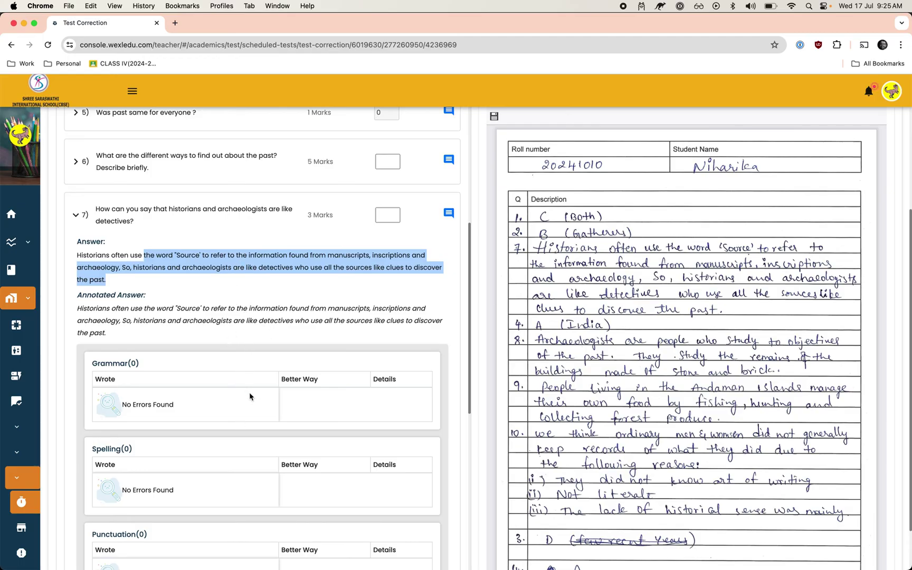
scroll(251, 396, down, 5)
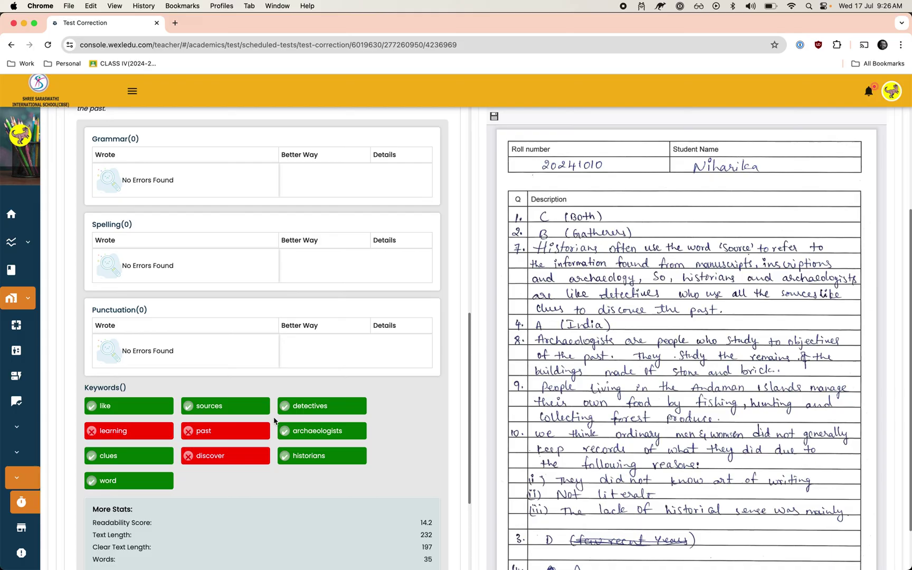
scroll(274, 420, up, 9)
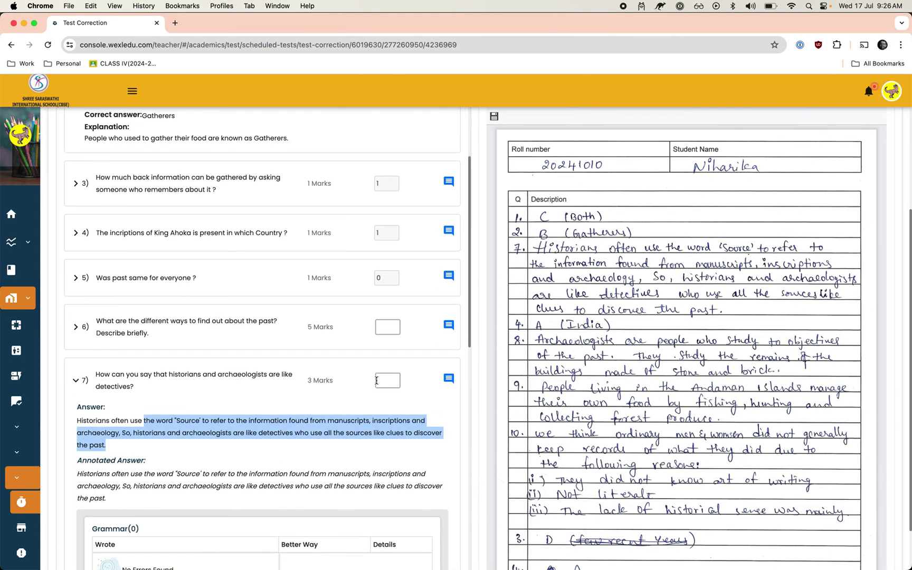
click(376, 380)
text(2)
Expand question 10 and examine its extracted answer, grammar, spelling and punctuation suggestions, and keywords
scroll(438, 510, down, 14)
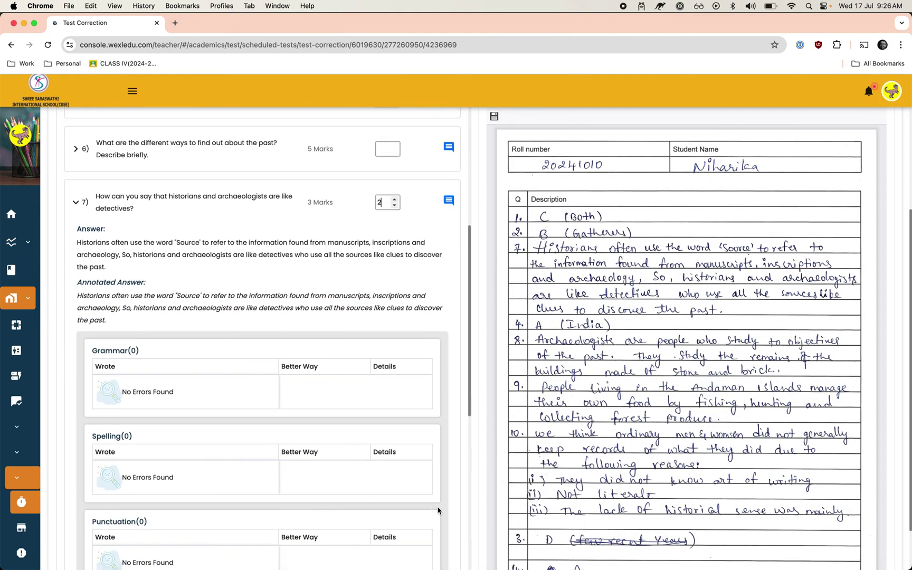
click(175, 541)
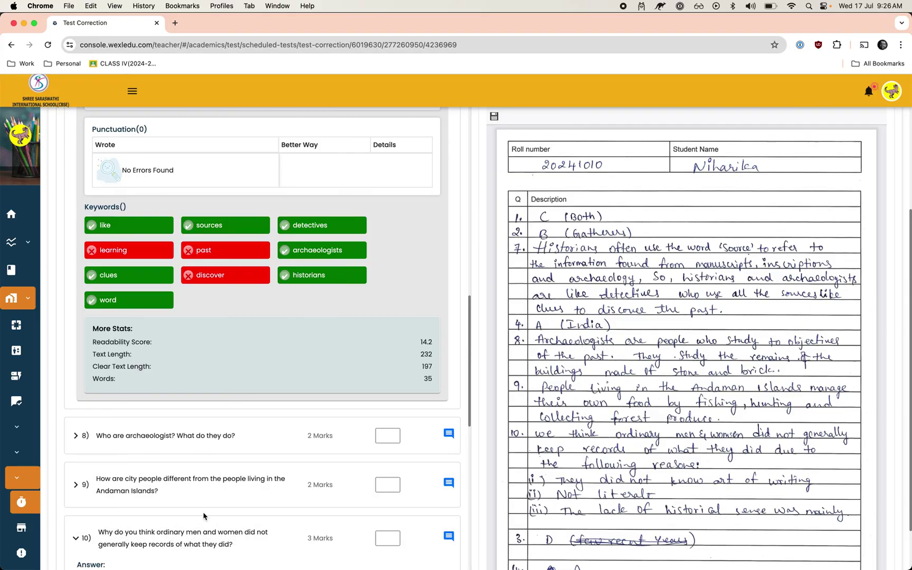
scroll(273, 498, down, 9)
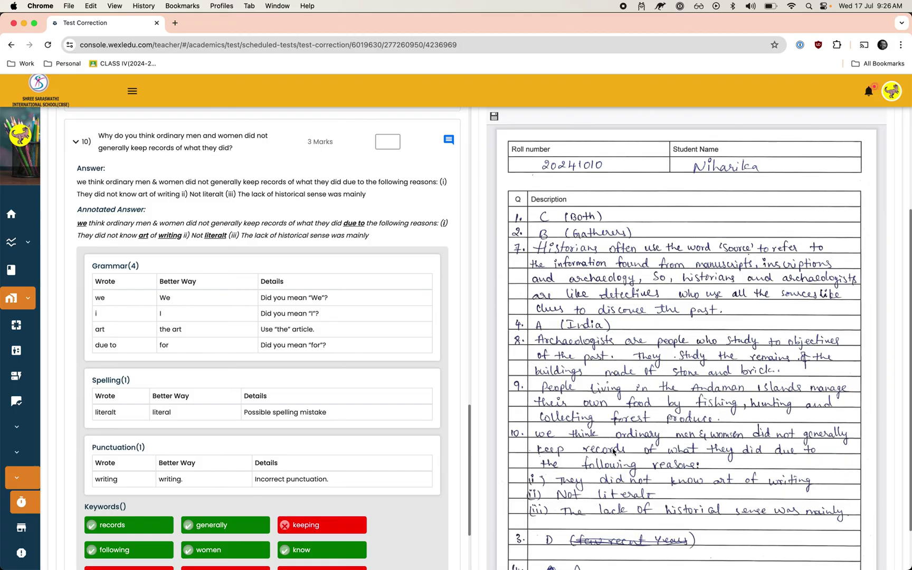
drag(152, 182, 222, 194)
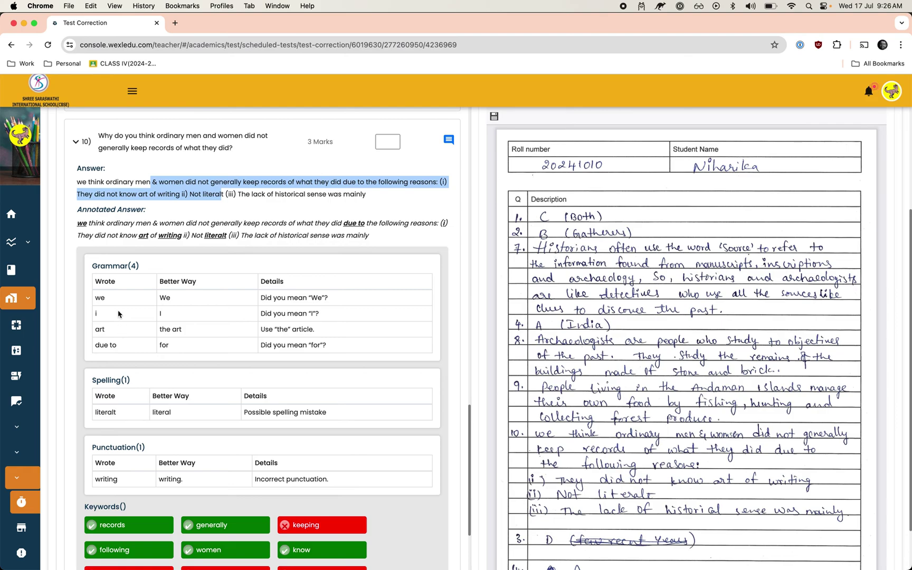
drag(95, 300, 176, 298)
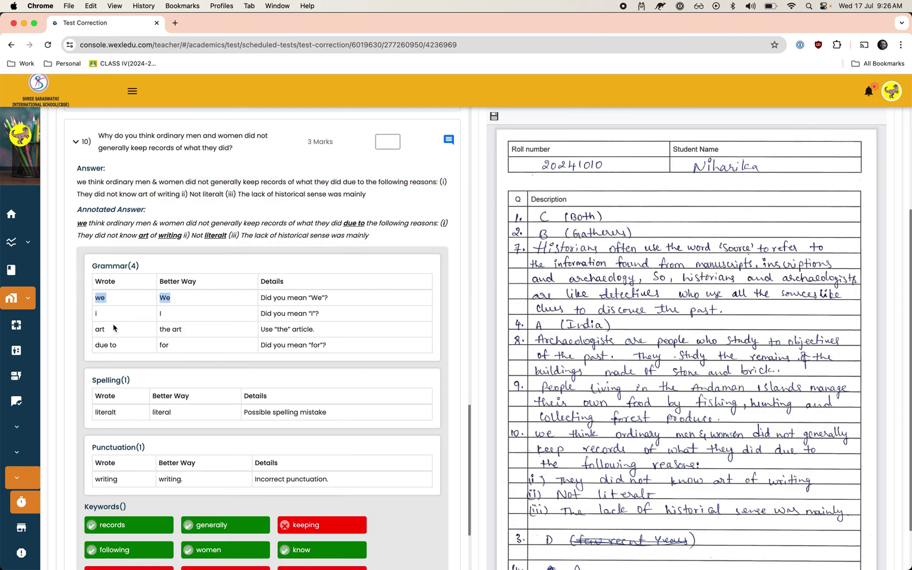
double_click(113, 415)
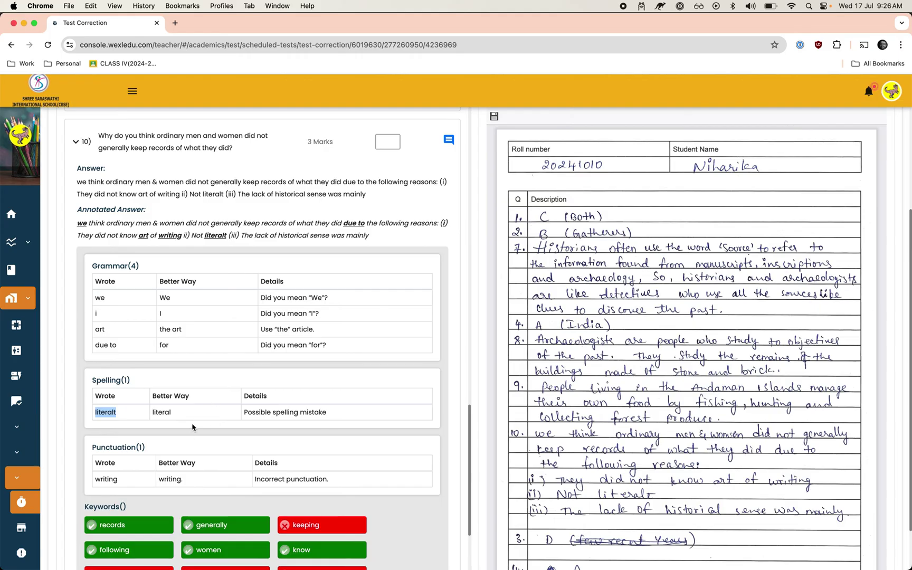
drag(100, 479, 251, 483)
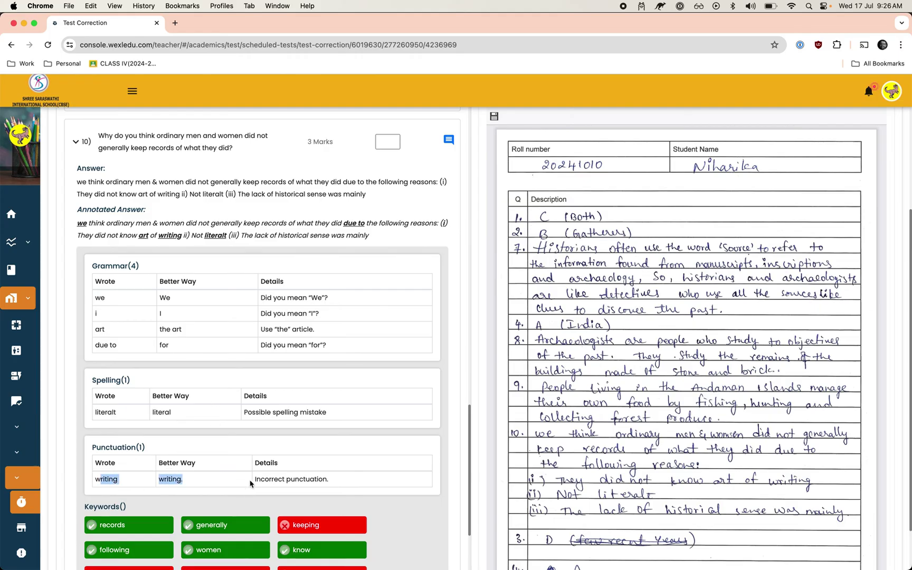
scroll(206, 465, down, 3)
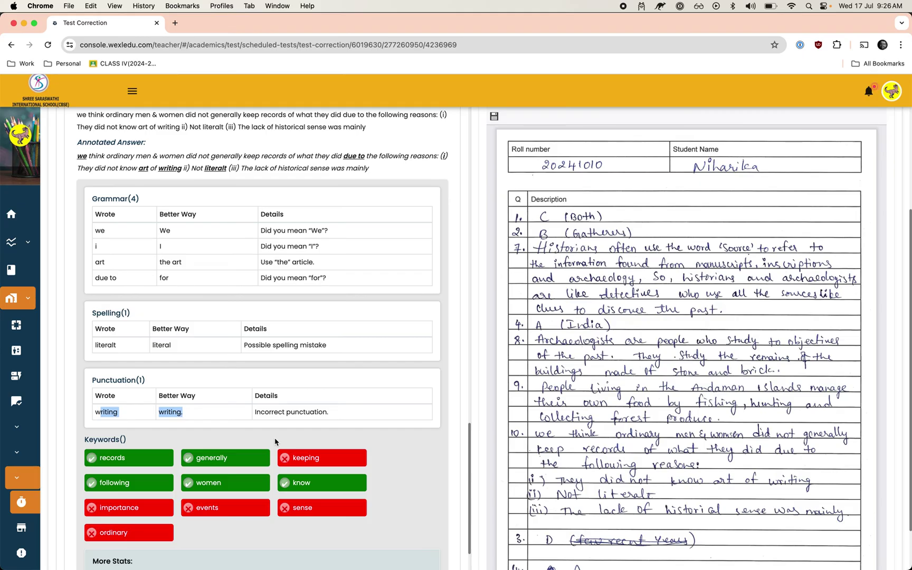
Award 2 marks for question 10 and 2 marks for question 8
scroll(275, 441, up, 10)
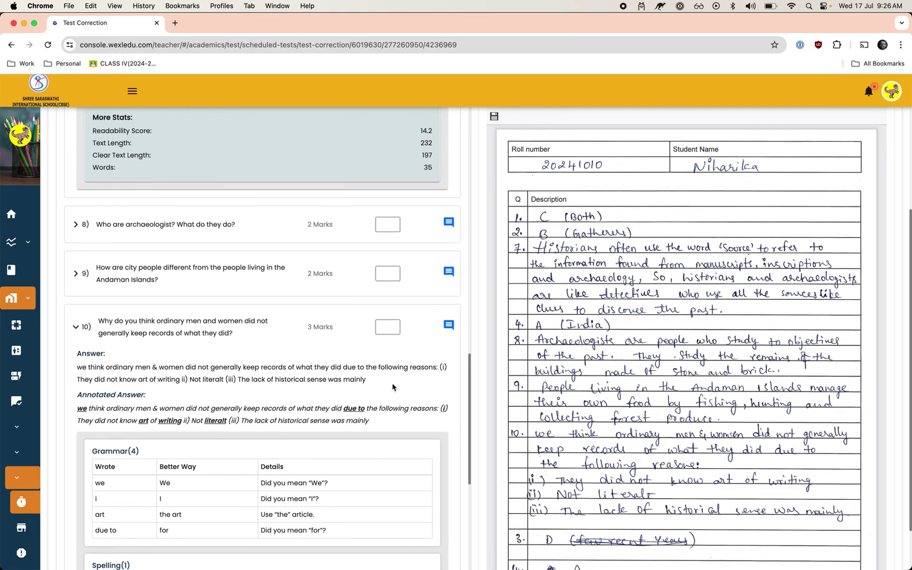
click(387, 331)
text(2)
click(387, 226)
text(2)
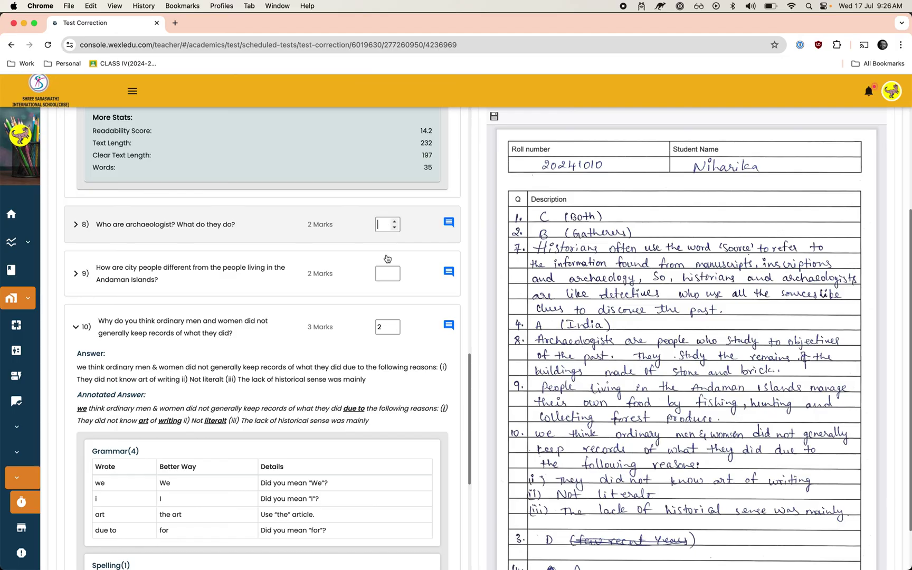
Award 2 marks for question 9 and 2 marks for question 6
click(385, 270)
text(2)
scroll(419, 309, down, 7)
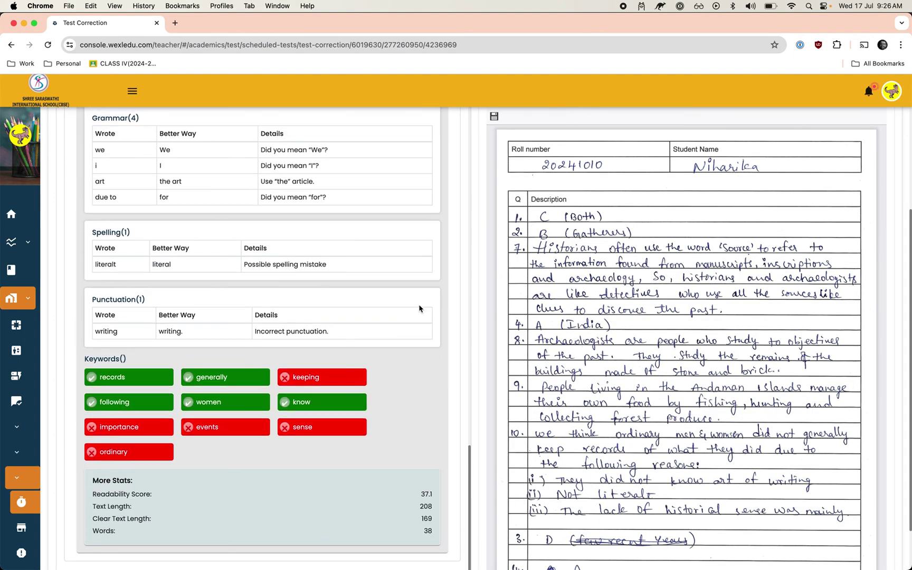
scroll(420, 309, up, 12)
scroll(420, 309, up, 15)
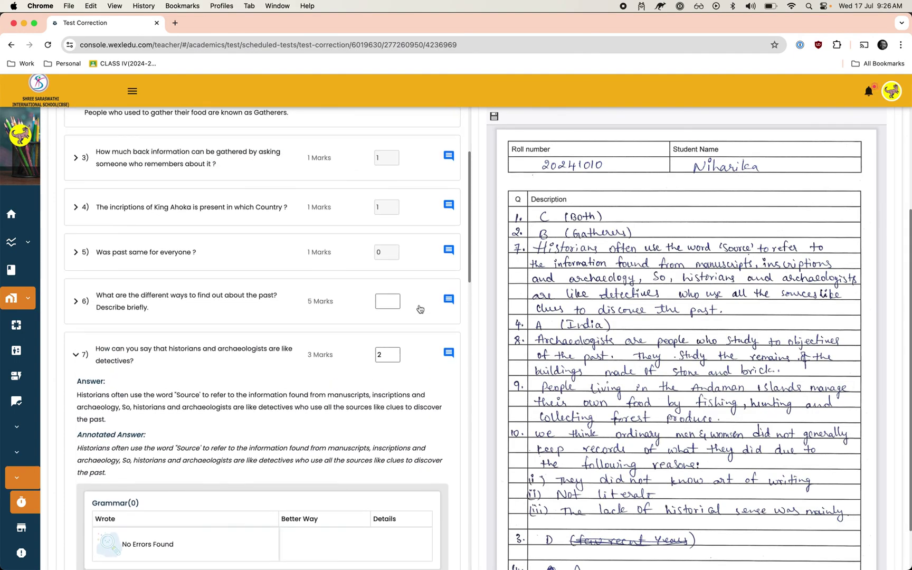
click(387, 381)
text(5)
Draw freehand red ticks beside answers 1 and 4 and a red cross beside answer 7 on the scanned sheet
scroll(409, 388, down, 10)
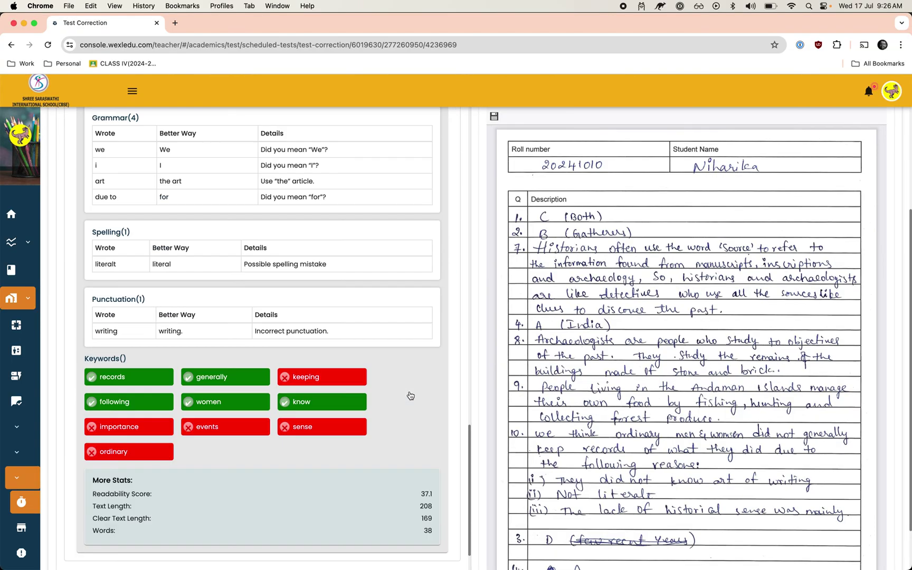
scroll(494, 382, down, 2)
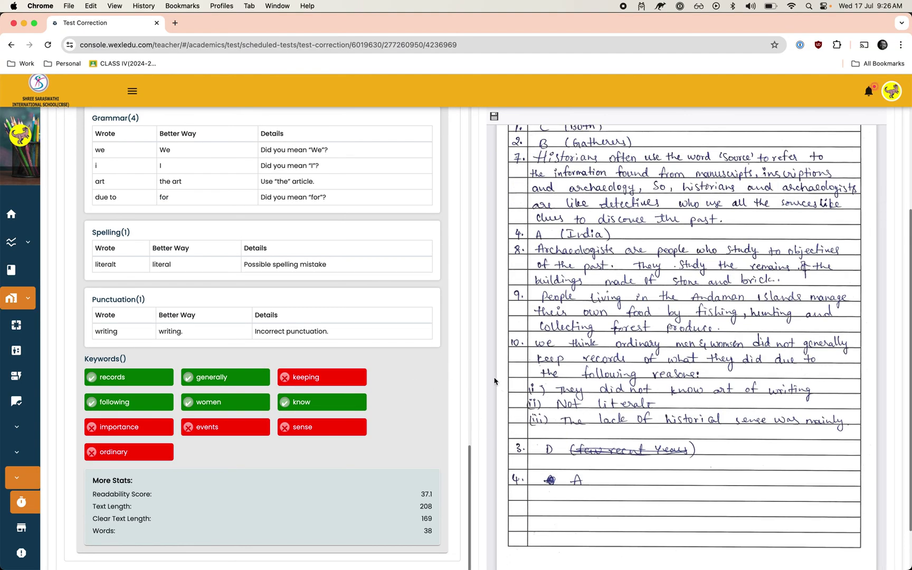
scroll(493, 383, up, 2)
scroll(491, 386, up, 5)
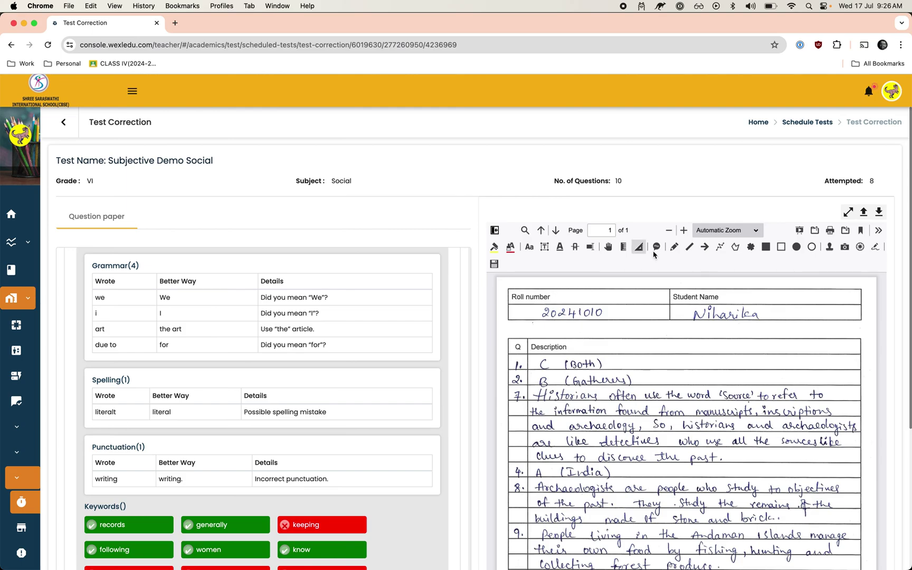
click(674, 246)
drag(506, 361, 551, 339)
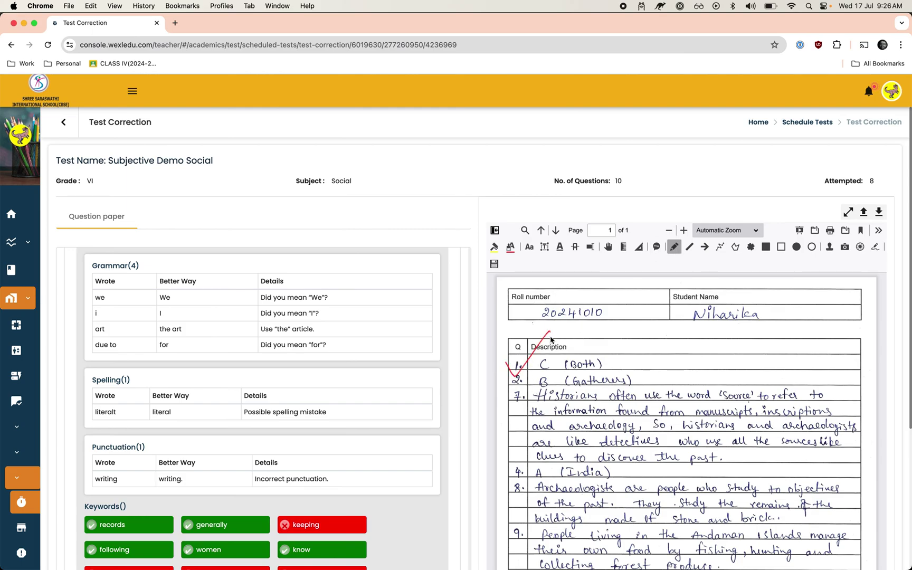
mouse_move(509, 395)
mouse_down()
mouse_move(529, 404)
mouse_move(508, 437)
mouse_up()
drag(515, 472, 535, 453)
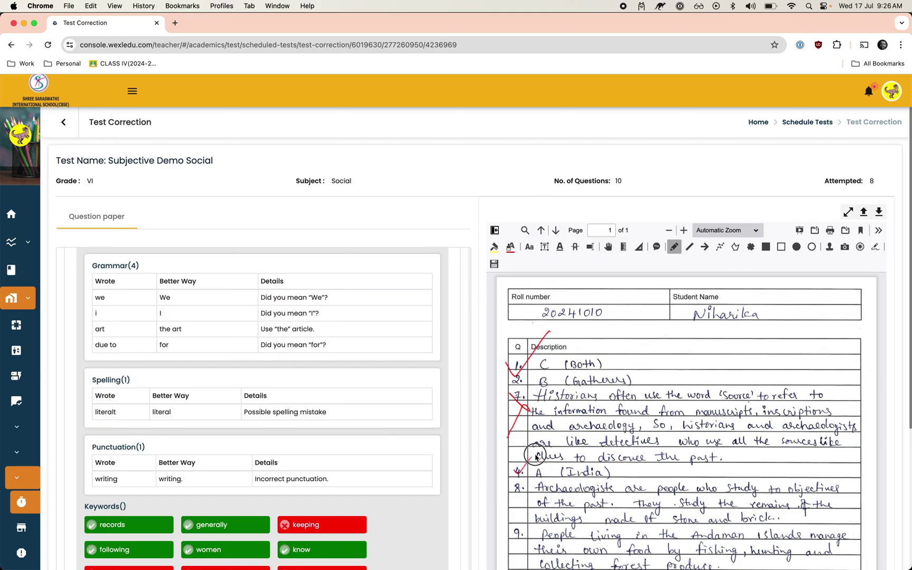
Add the text note "Comments can be pro" above the first answer on the scanned sheet and save the annotations
click(543, 247)
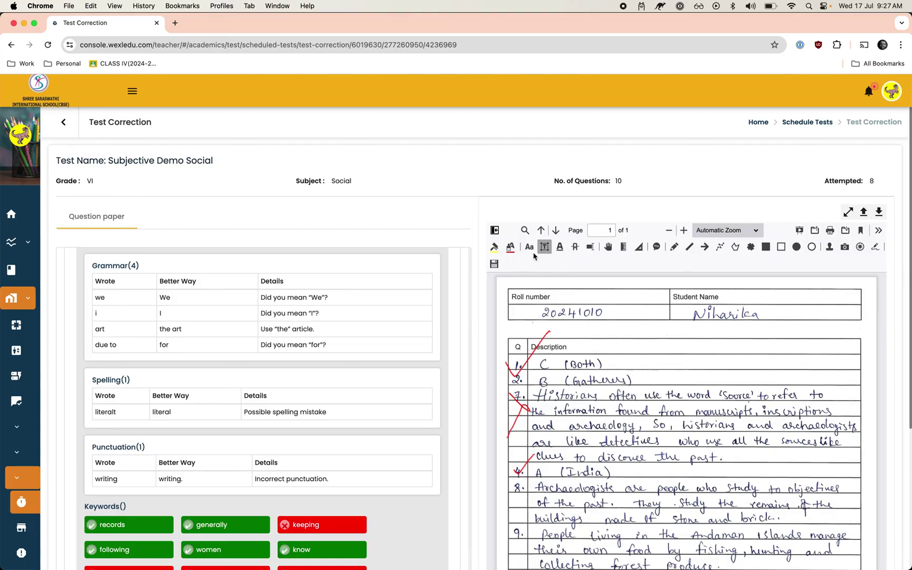
click(531, 249)
click(630, 357)
text(Comments can)
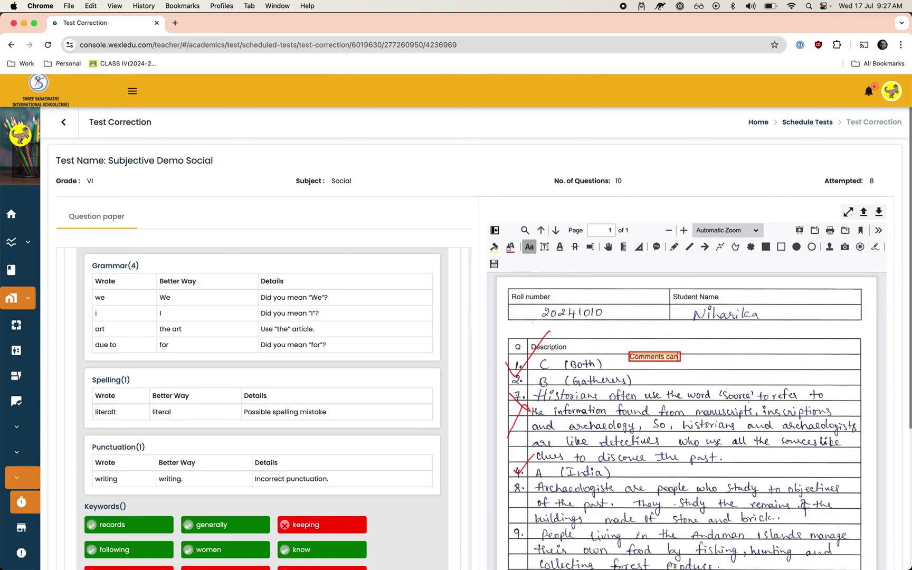
text( be pro)
text(o)
click(494, 263)
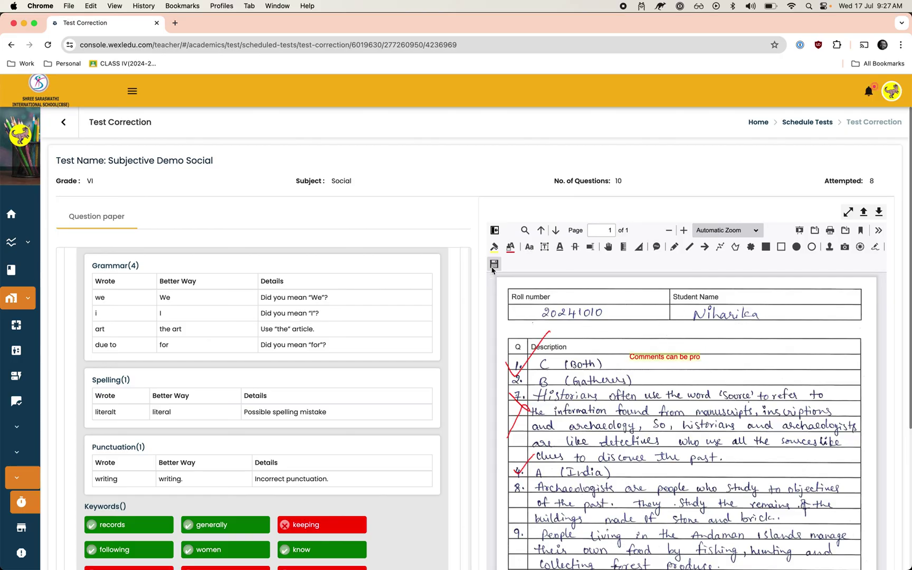
click(543, 109)
Place a VERY GOOD stamp beside the student name on the answer sheet and save the annotations
click(827, 250)
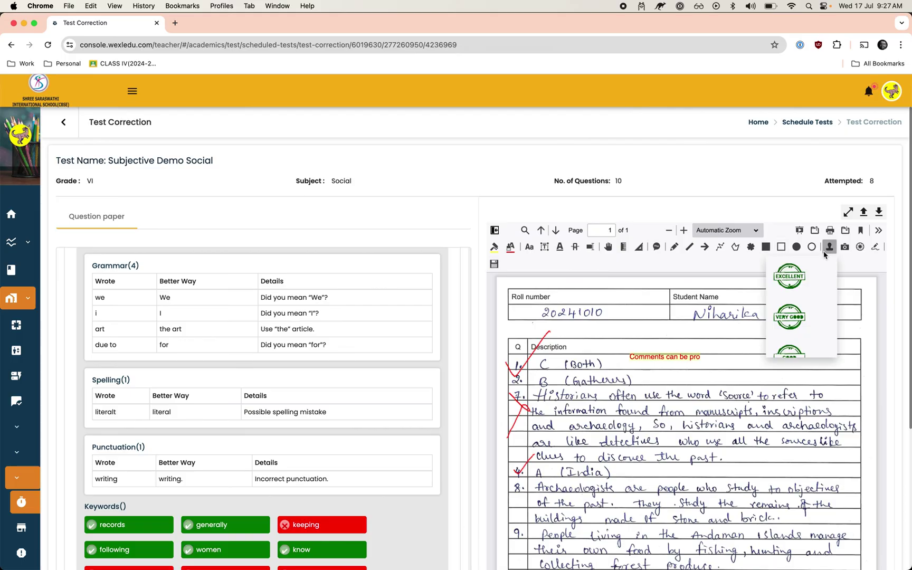
click(807, 312)
click(767, 312)
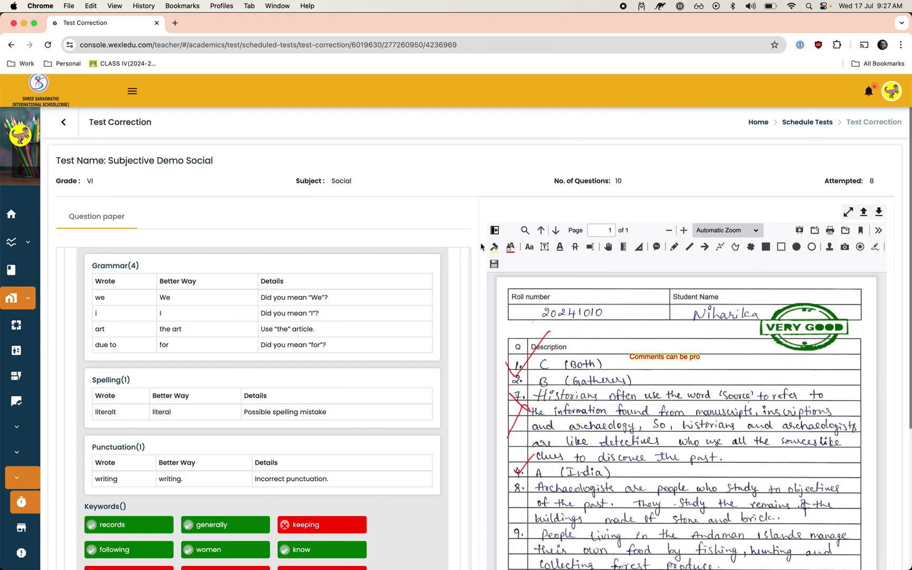
click(494, 264)
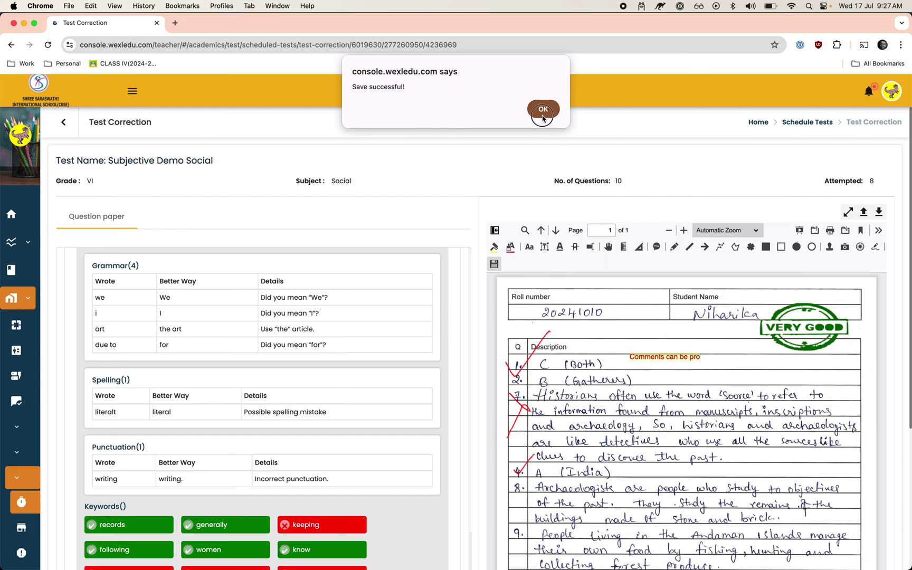
click(544, 111)
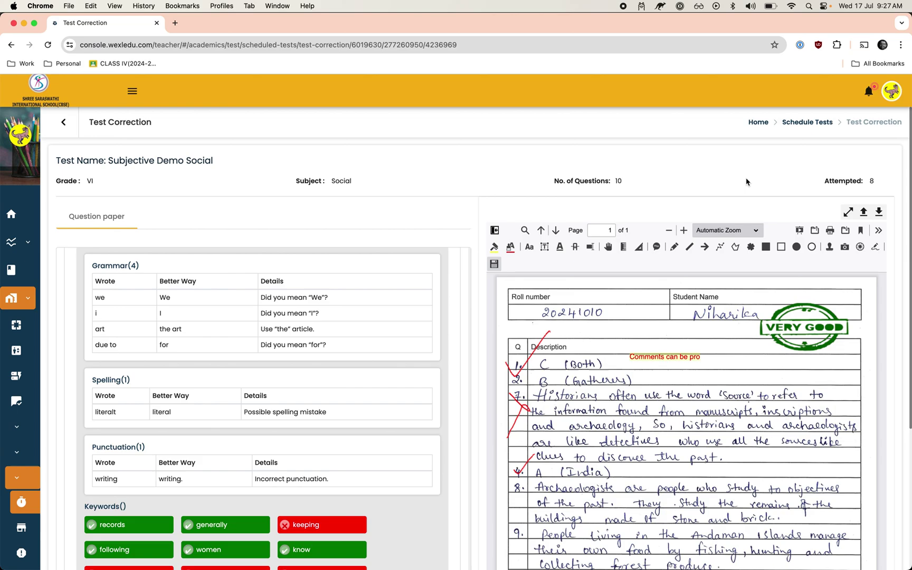
Submit the corrected test and open the evaluated student's result from the first row of the evaluation list
scroll(746, 181, down, 5)
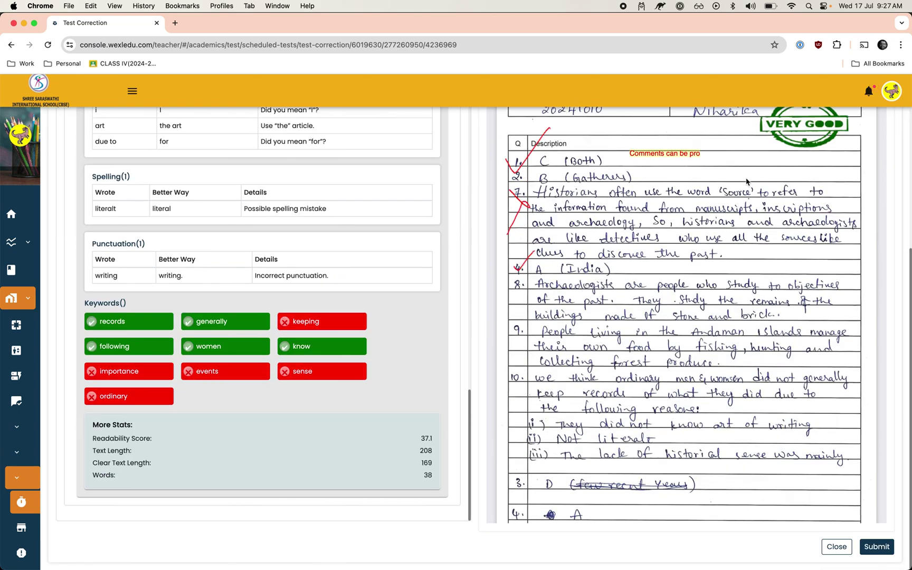
click(877, 551)
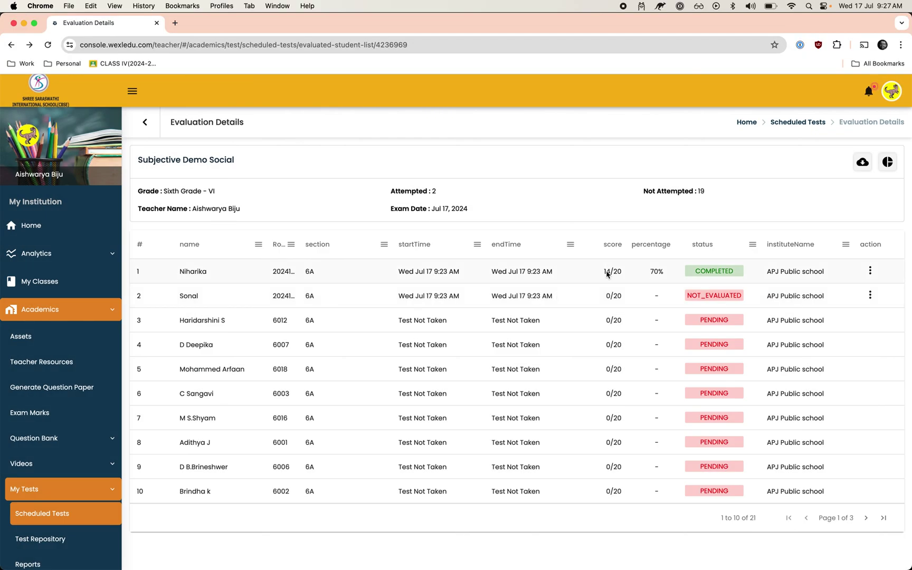
click(870, 271)
click(868, 295)
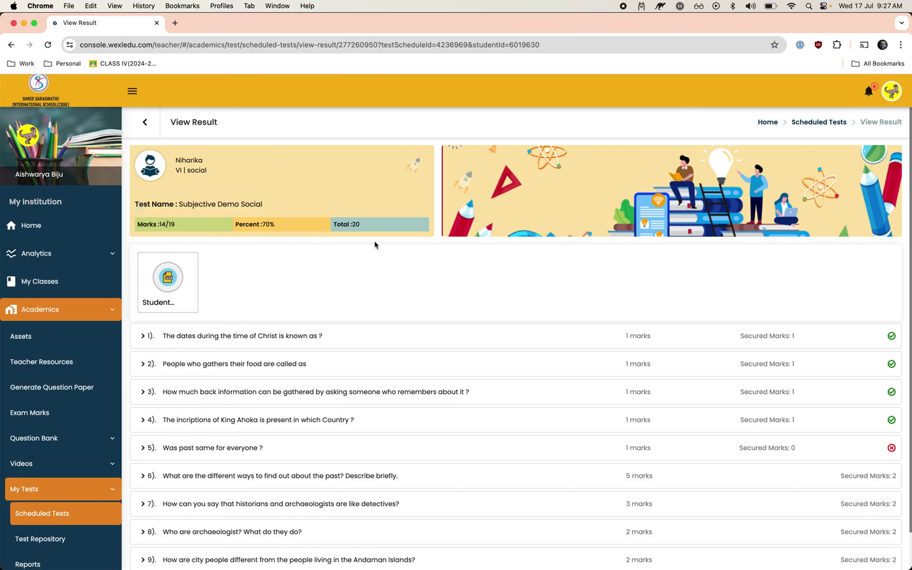
Expand questions 1, 5 and 6 in the result and examine their correct answers, explanations and analysis
scroll(379, 430, down, 2)
click(387, 290)
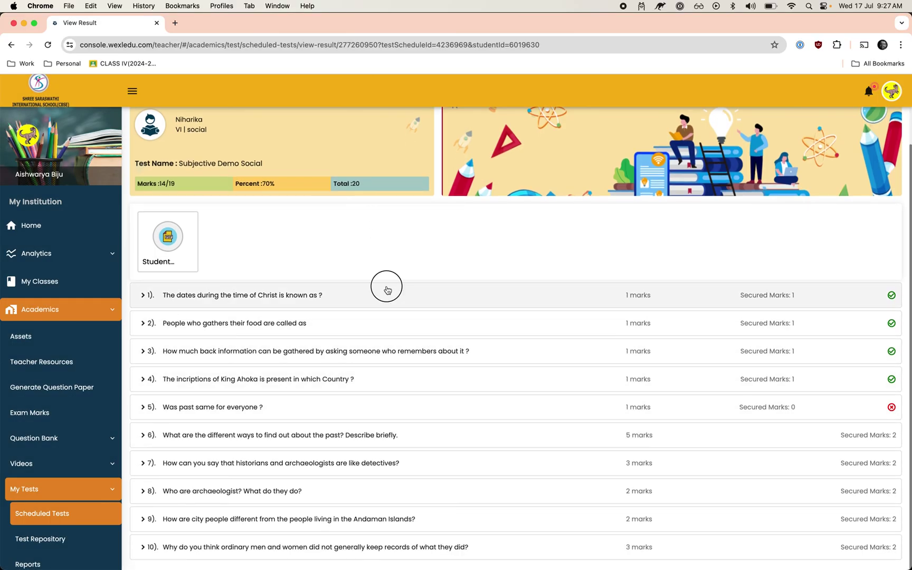
scroll(396, 464, down, 2)
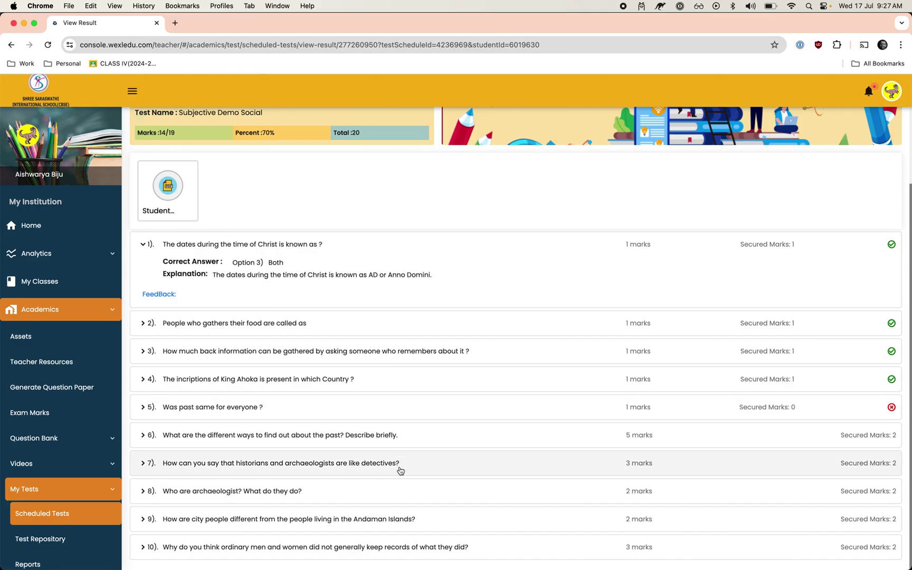
click(404, 414)
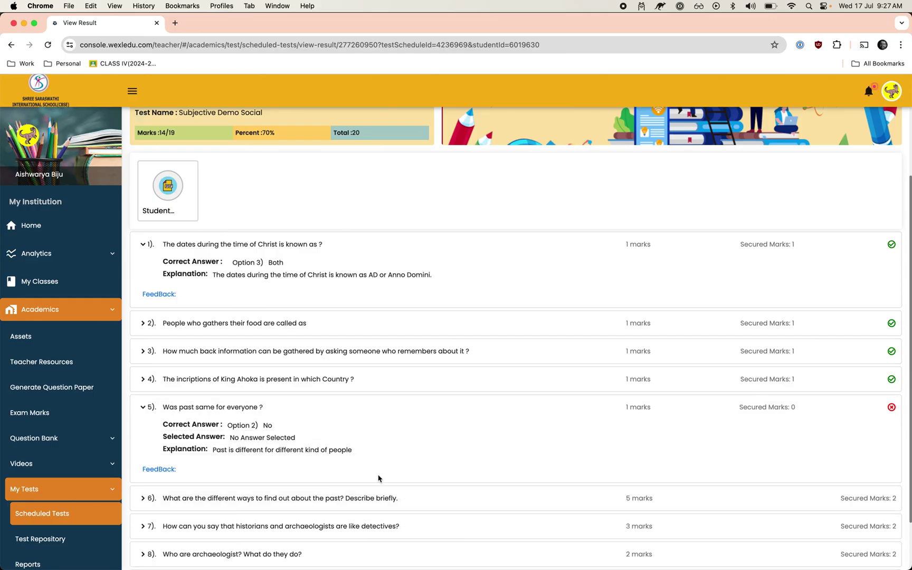
click(379, 499)
scroll(378, 505, down, 10)
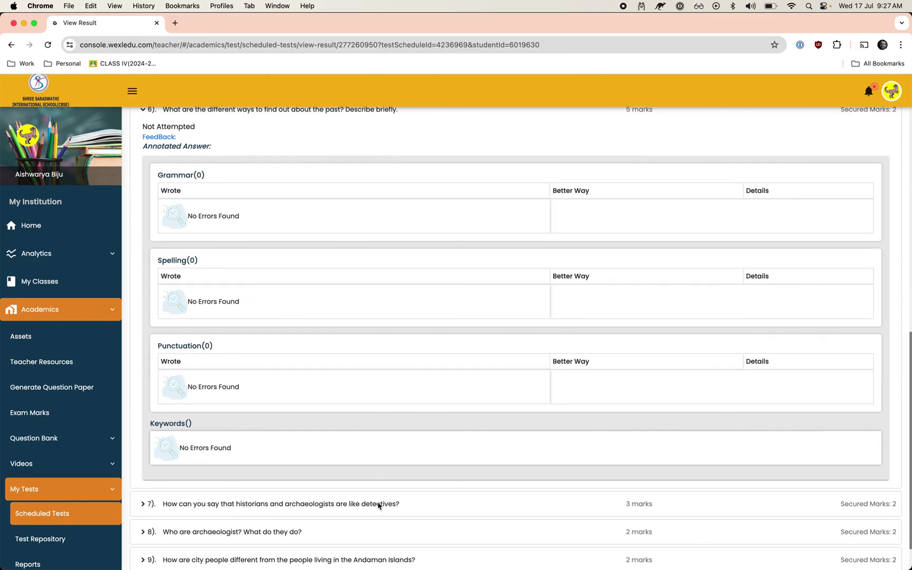
Expand questions 7 and 10 in the result and examine their annotated answers, suggestions, keywords and statistics
click(338, 499)
scroll(372, 512, down, 5)
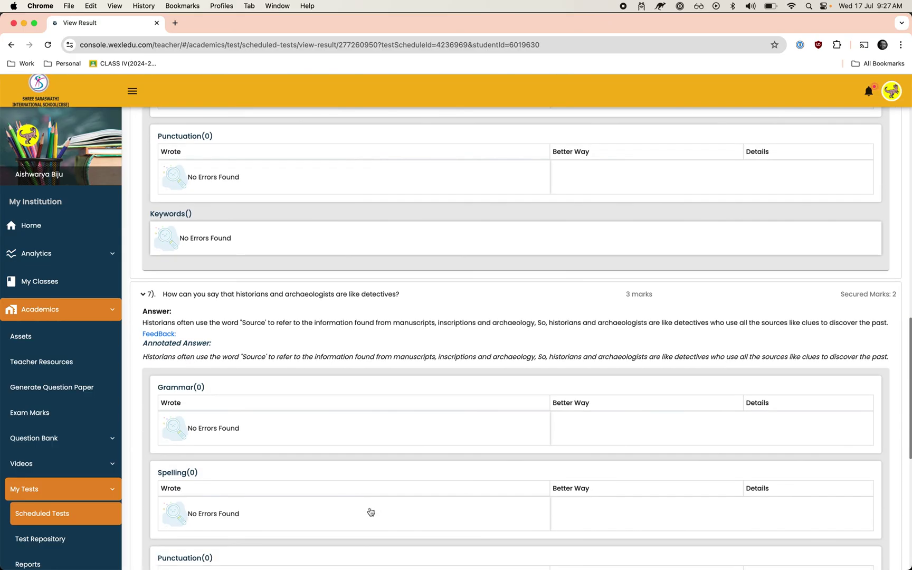
scroll(375, 405, down, 9)
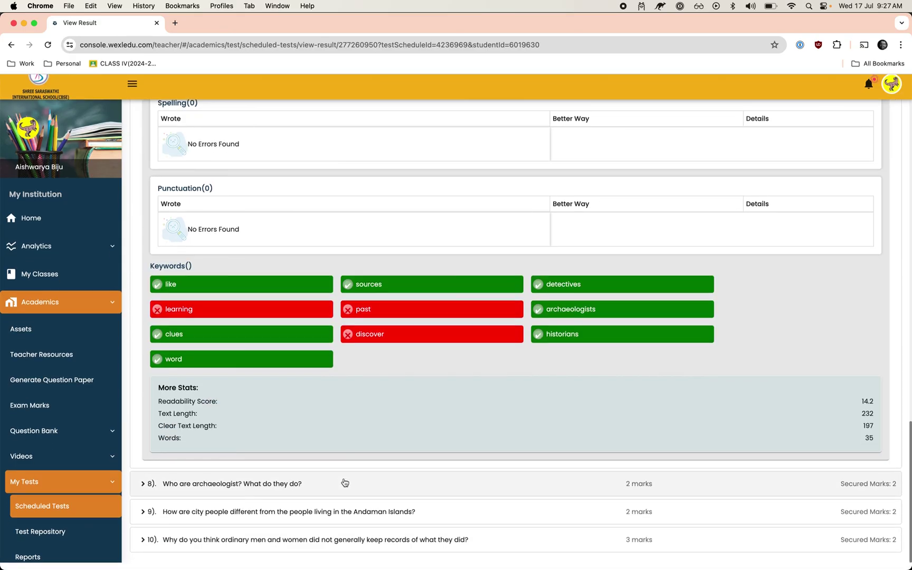
click(370, 547)
scroll(387, 489, down, 20)
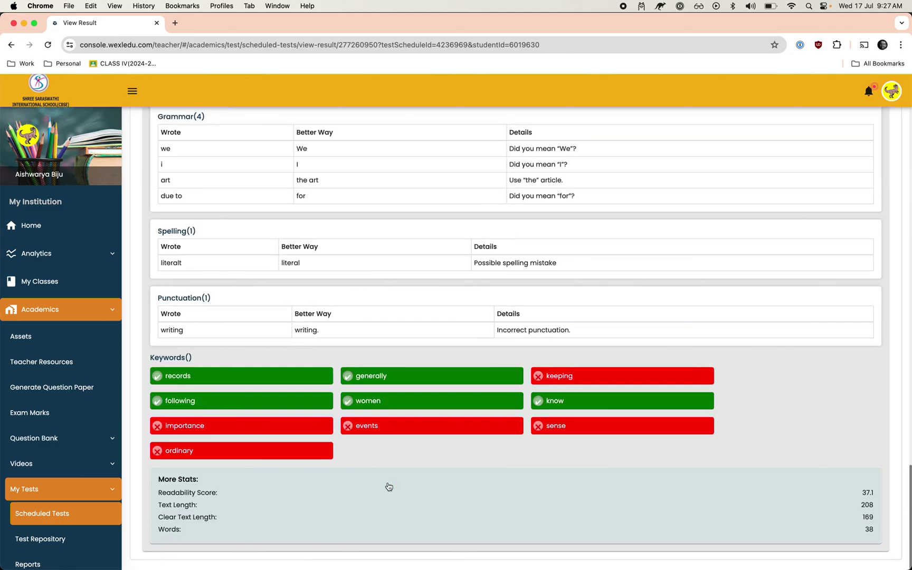
Preview the student's annotated answer sheet from the result page, then close the preview
scroll(389, 485, up, 20)
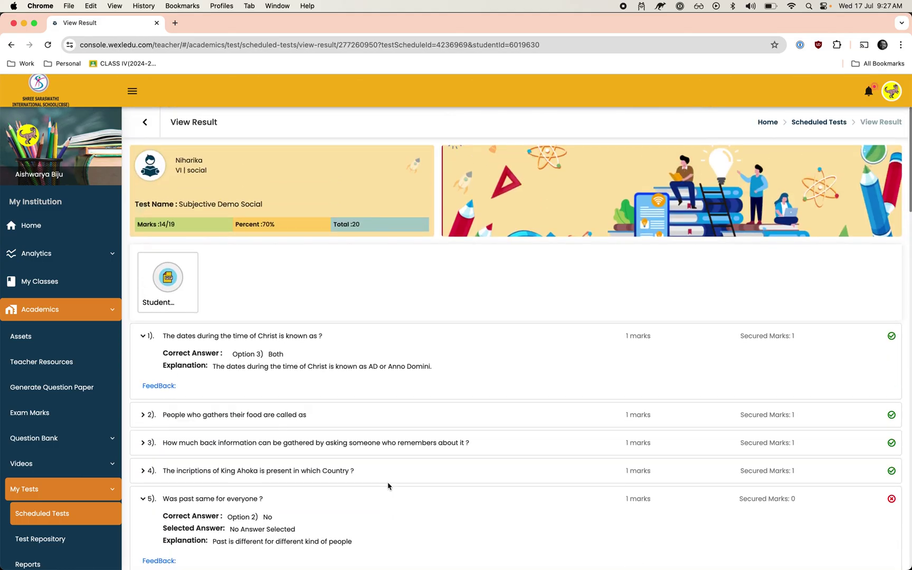
click(195, 290)
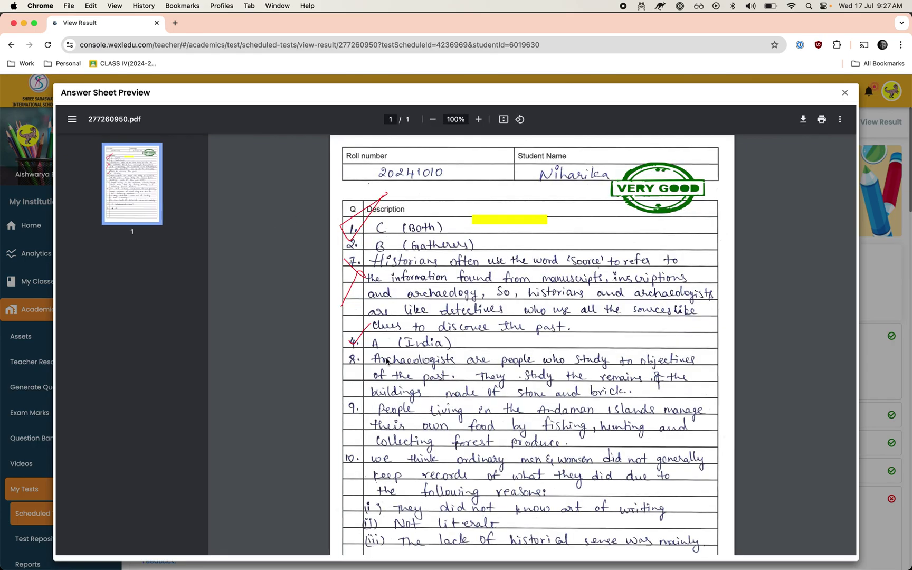
click(845, 94)
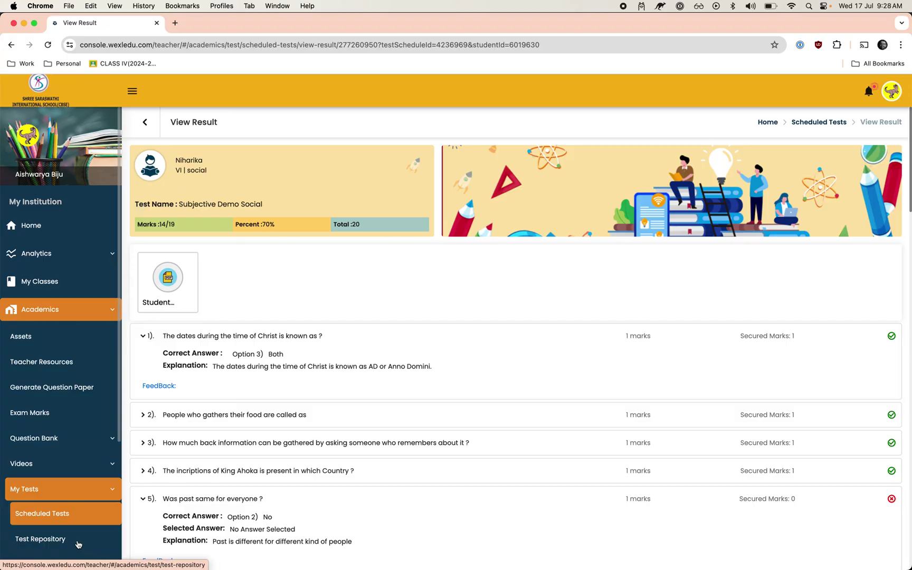
Switch to Sublime Text and show the notes listing the subjective correction steps
key(super+Tab)
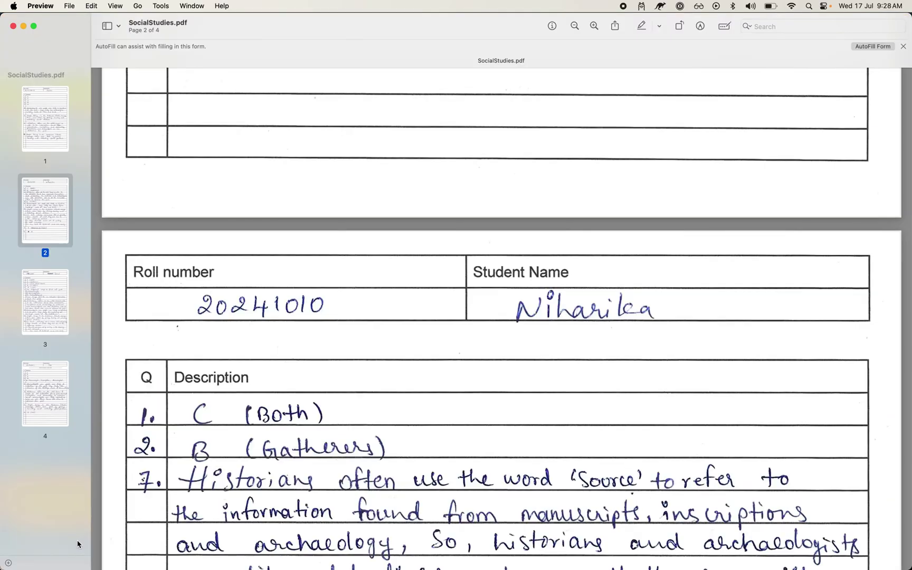
key(super+Tab)
key(super+Tab)
key(super+Tab)
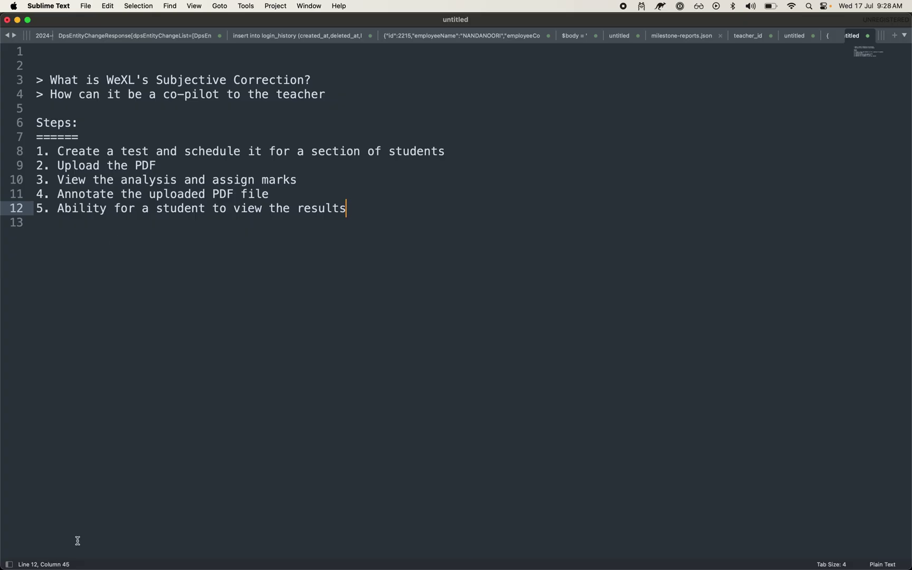